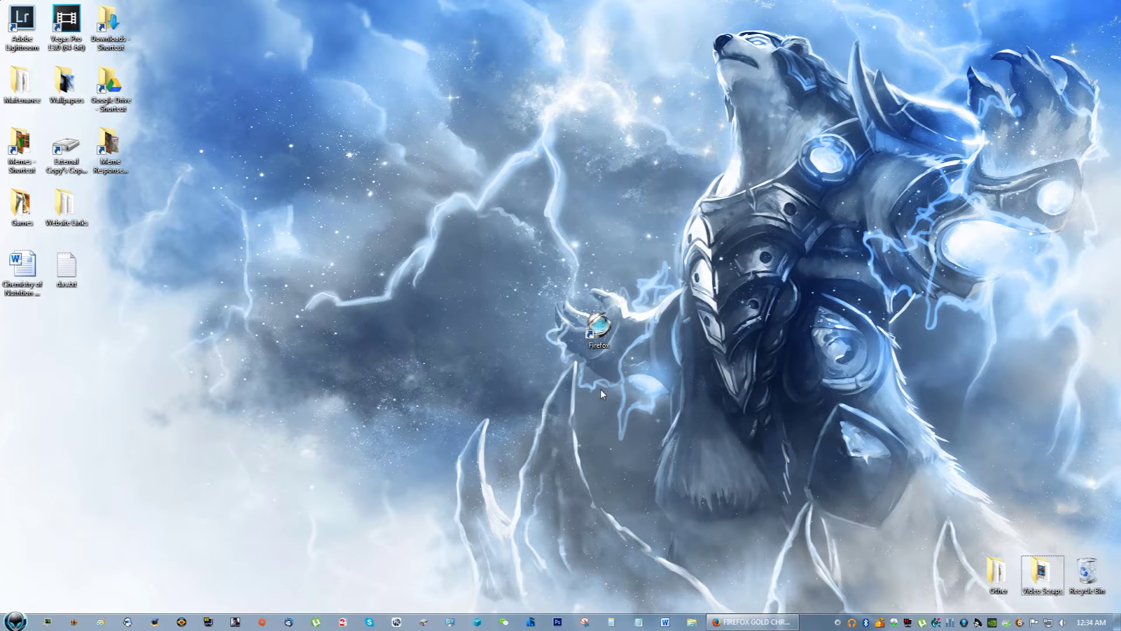
Step: Move the Firefox desktop shortcut higher and bring back the DeviantArt icon page
left_click_drag(598, 336, 606, 273)
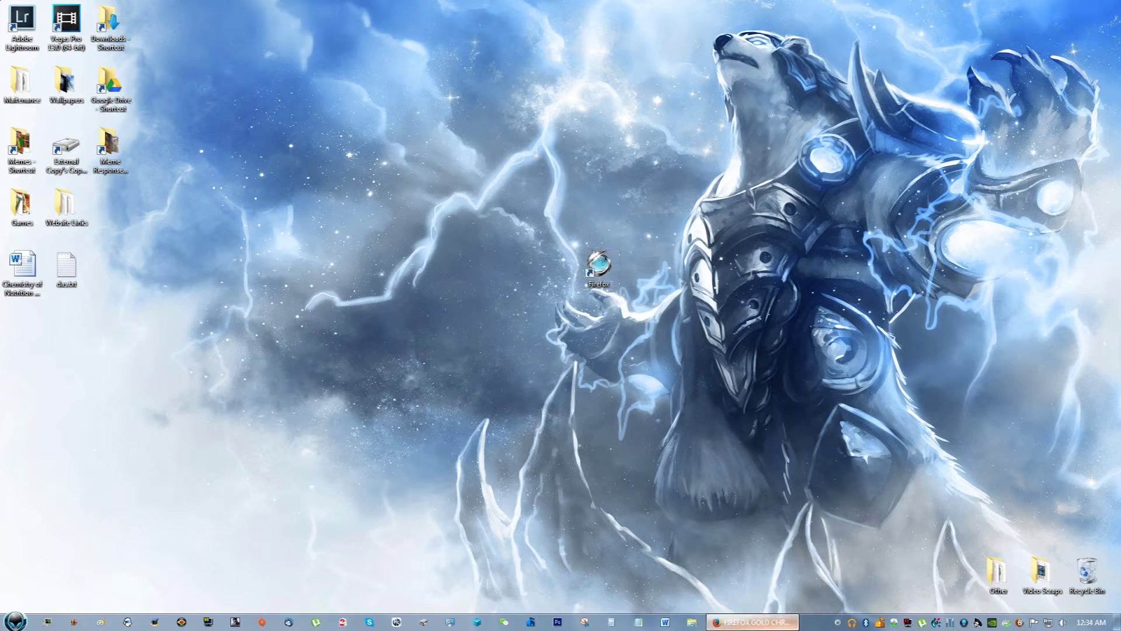
left_click(753, 622)
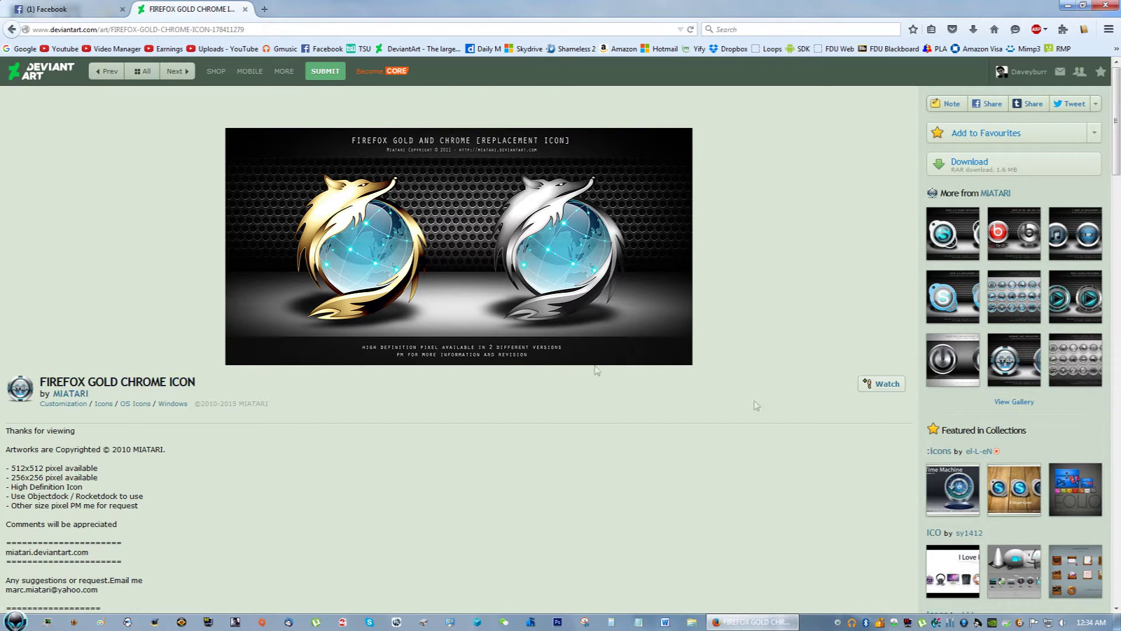
Step: Post a thank-you comment on the Firefox Gold Chrome Icon page
scroll(432, 473, "down", 5)
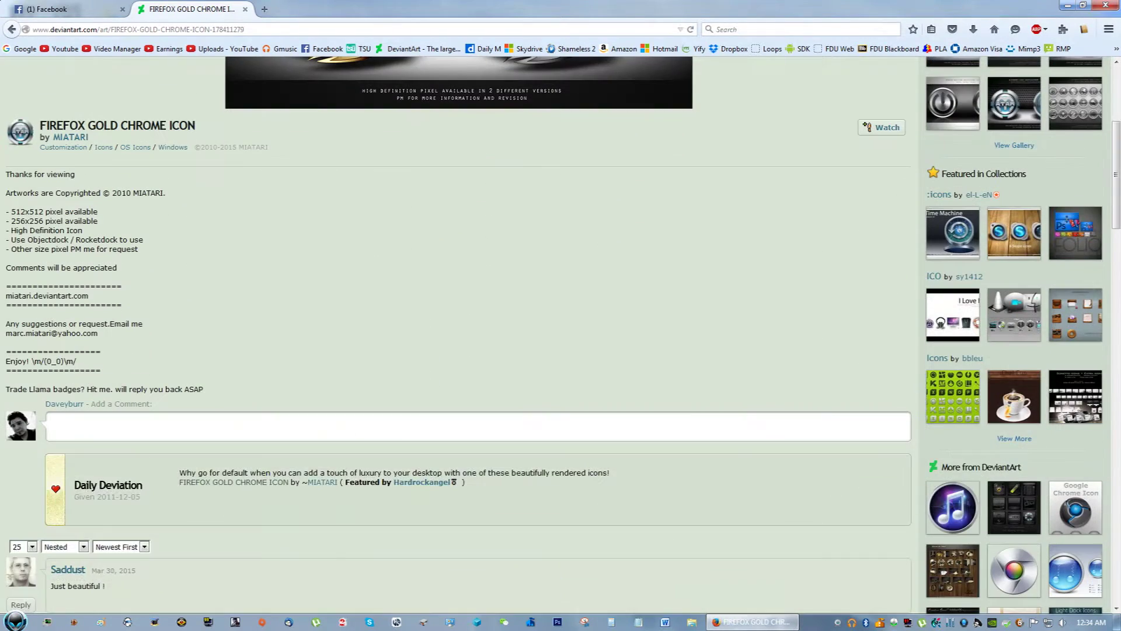
left_click(300, 425)
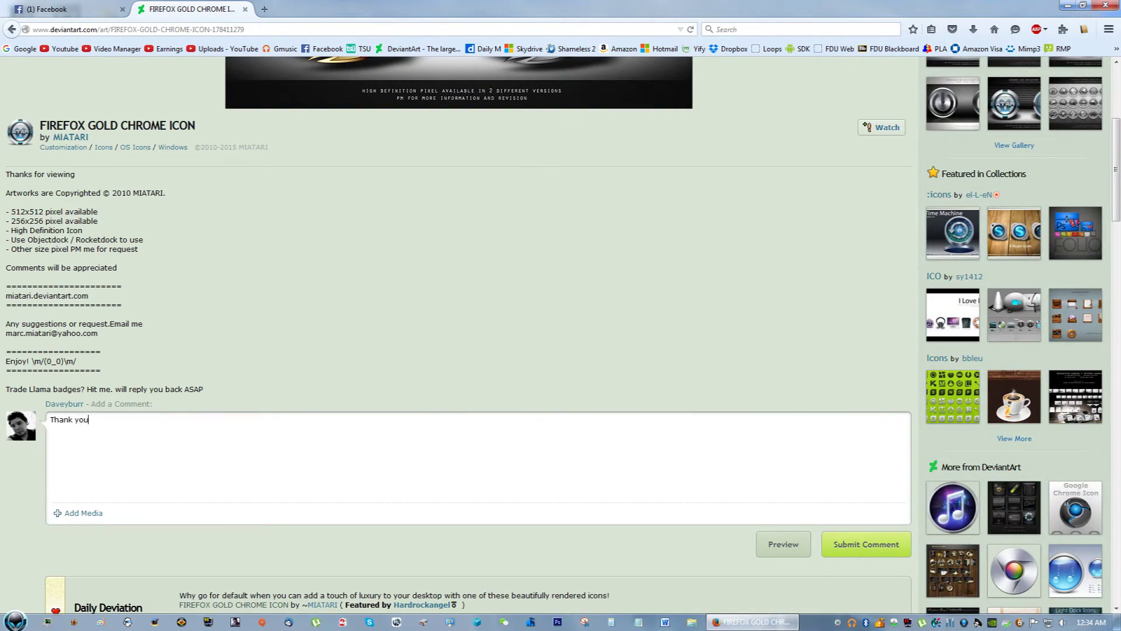
left_click(908, 553)
Step: Save the 1.6 MB RAR icon pack and show it in the downloads list
scroll(580, 477, "up", 10)
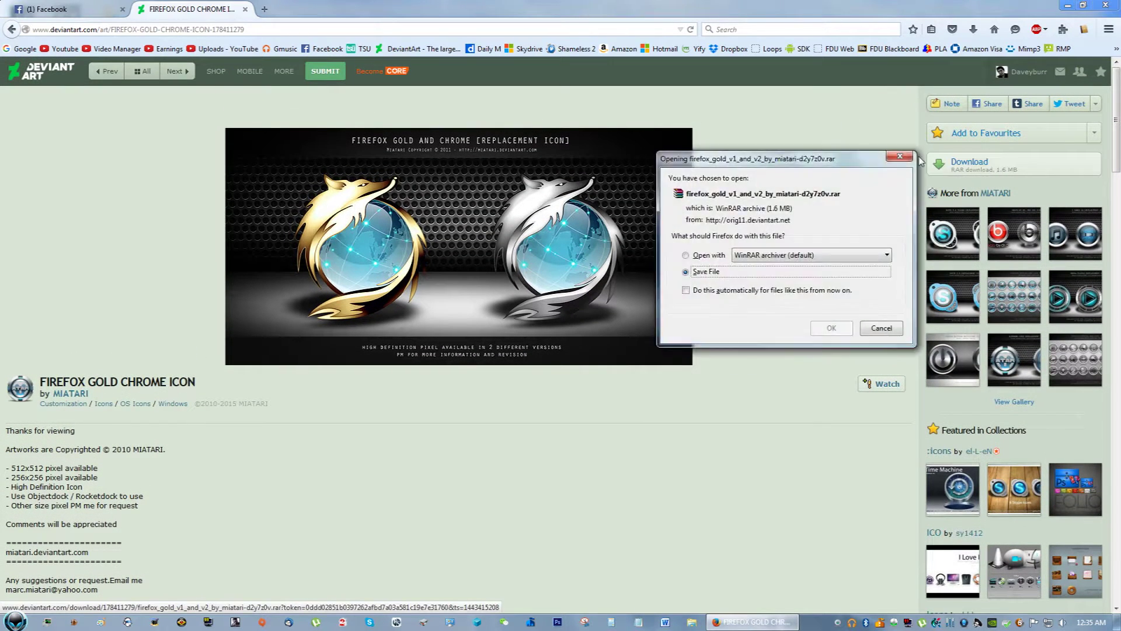
left_click(834, 329)
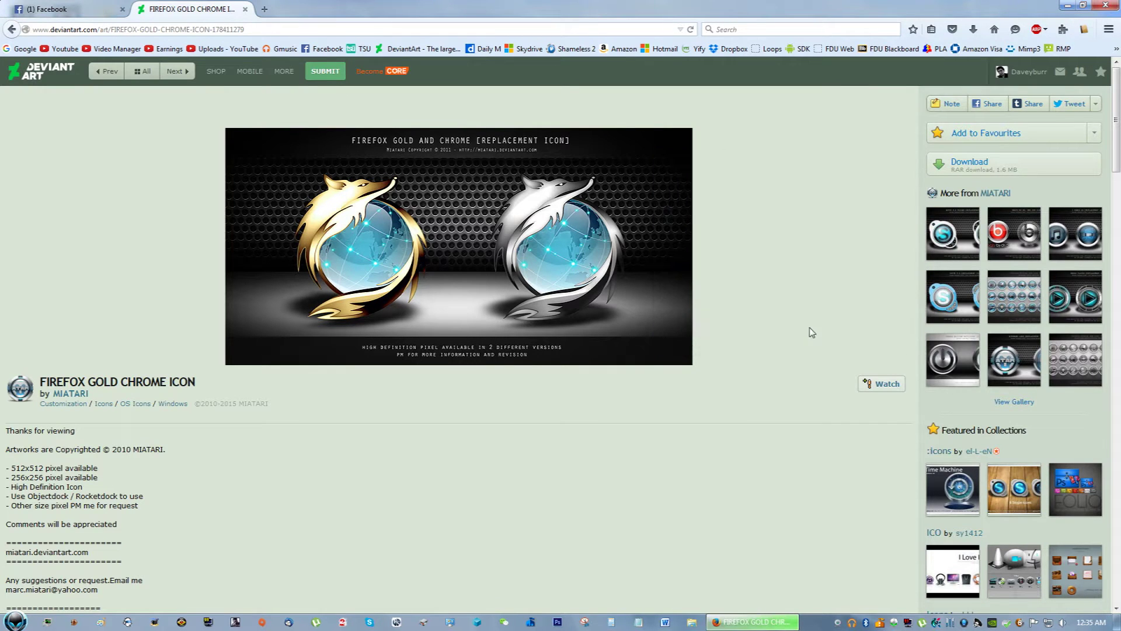
double_click(926, 8)
left_click(656, 234)
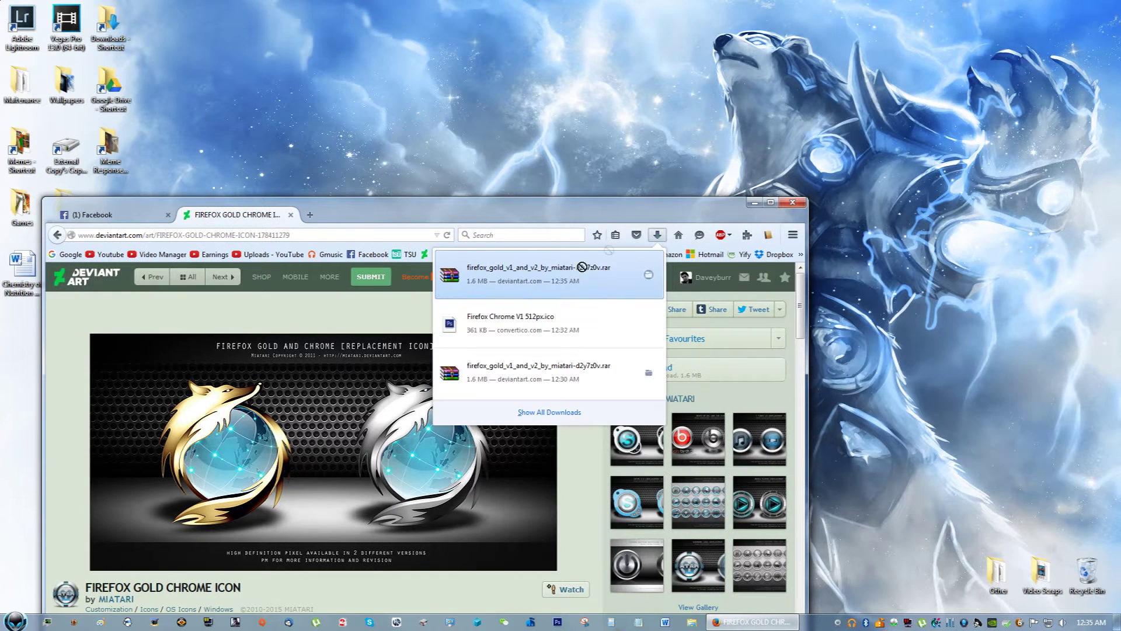
Step: Place the downloaded icon archive on the desktop and delete the old Firefox shortcut to the Recycle Bin
left_click_drag(582, 266, 735, 93)
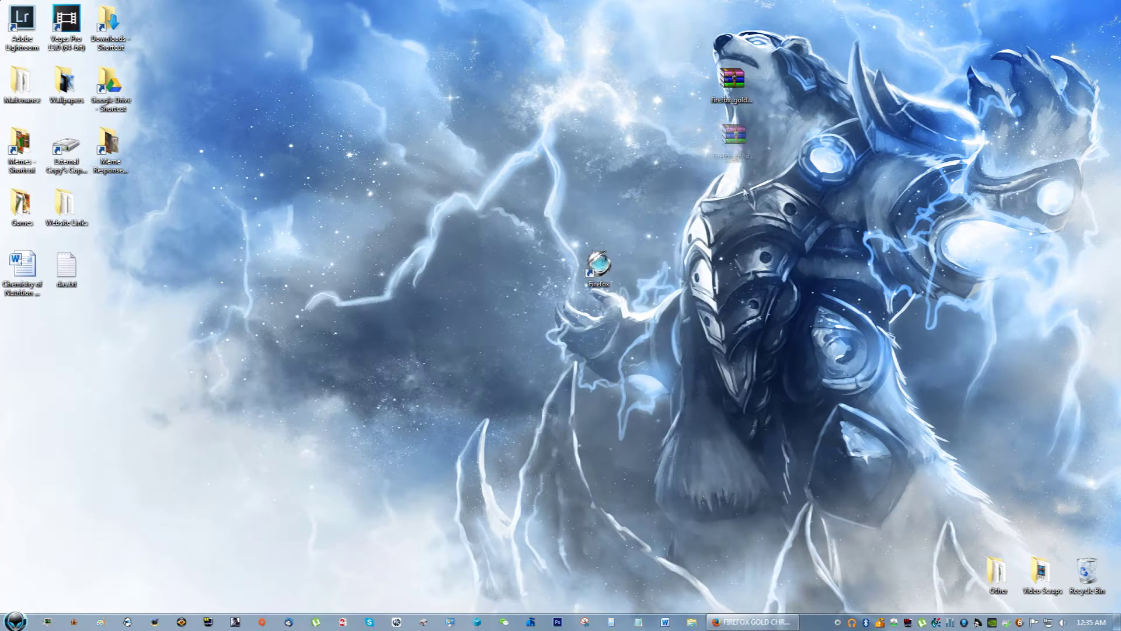
left_click_drag(744, 192, 739, 201)
left_click_drag(599, 266, 1081, 583)
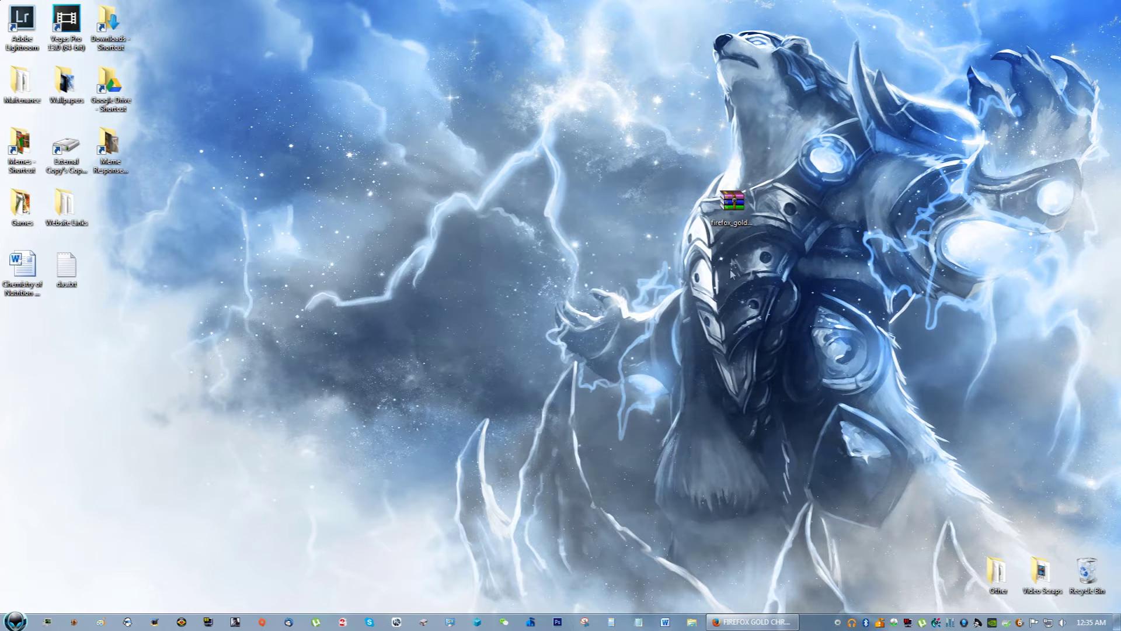
right_click(729, 209)
left_click(654, 237)
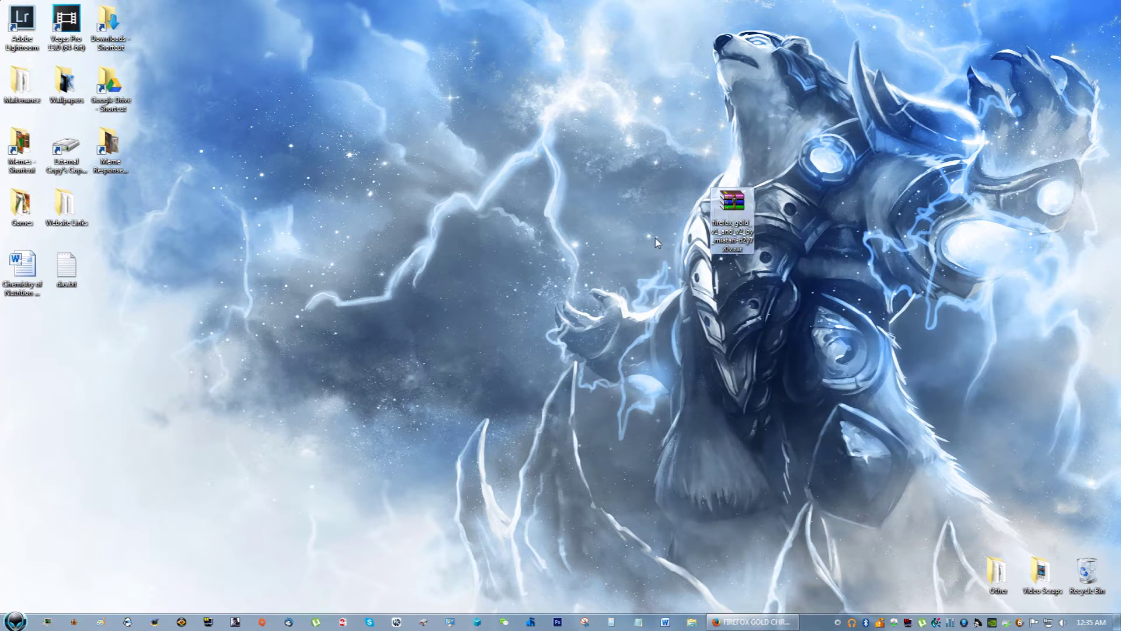
Step: Create a desktop folder keeping the default name 'New folder'
right_click(655, 238)
mouse_move(727, 366)
left_click(854, 367)
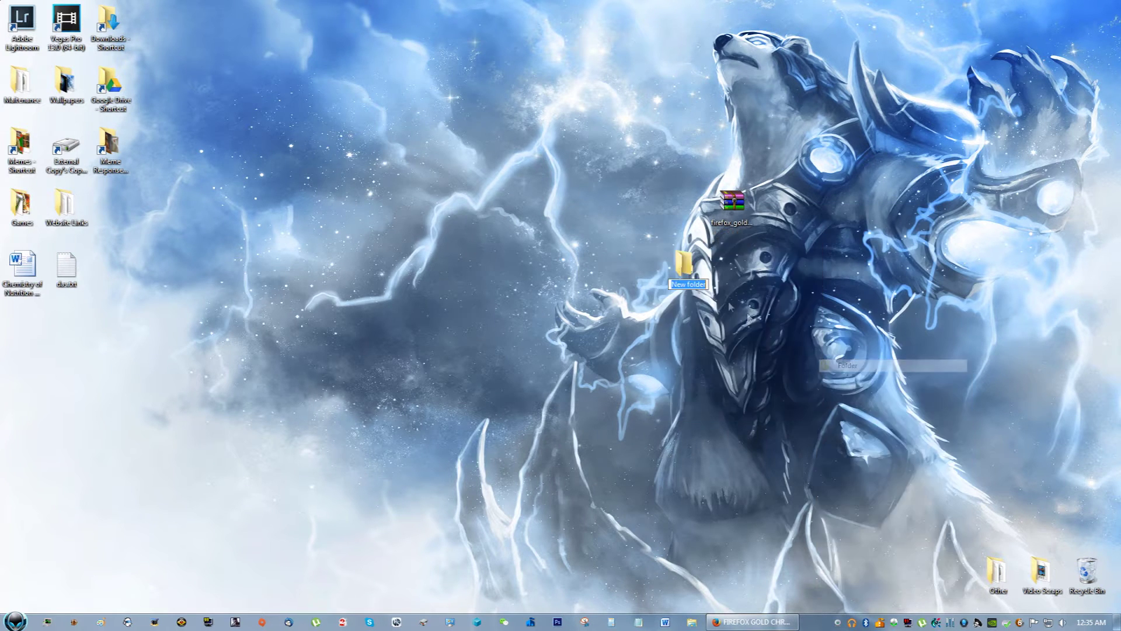
left_click(741, 233)
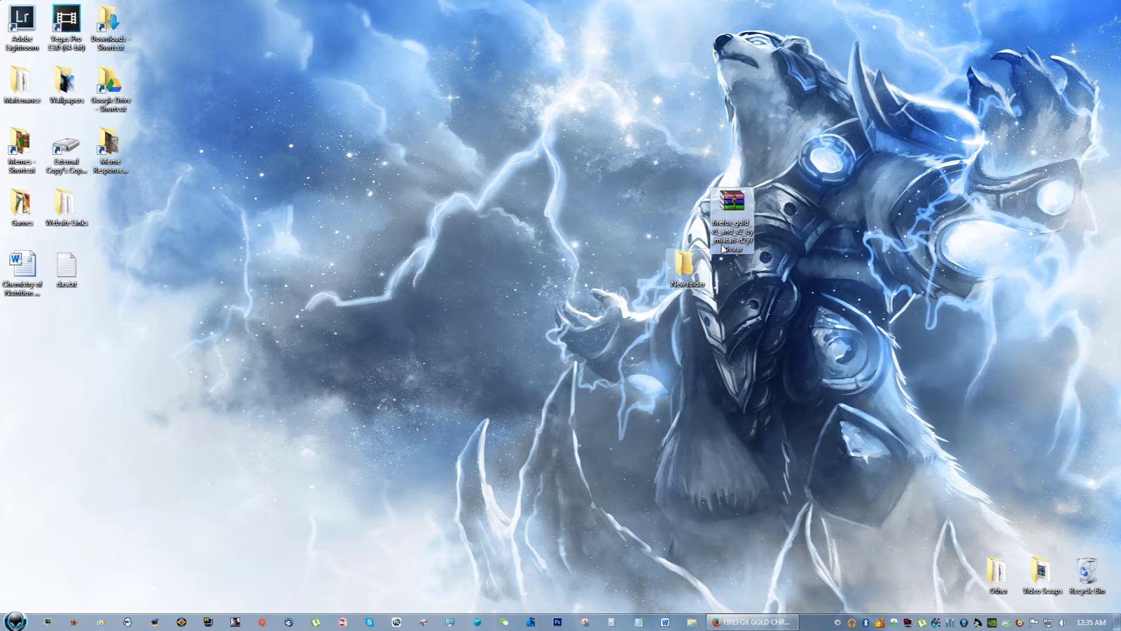
left_click(551, 236)
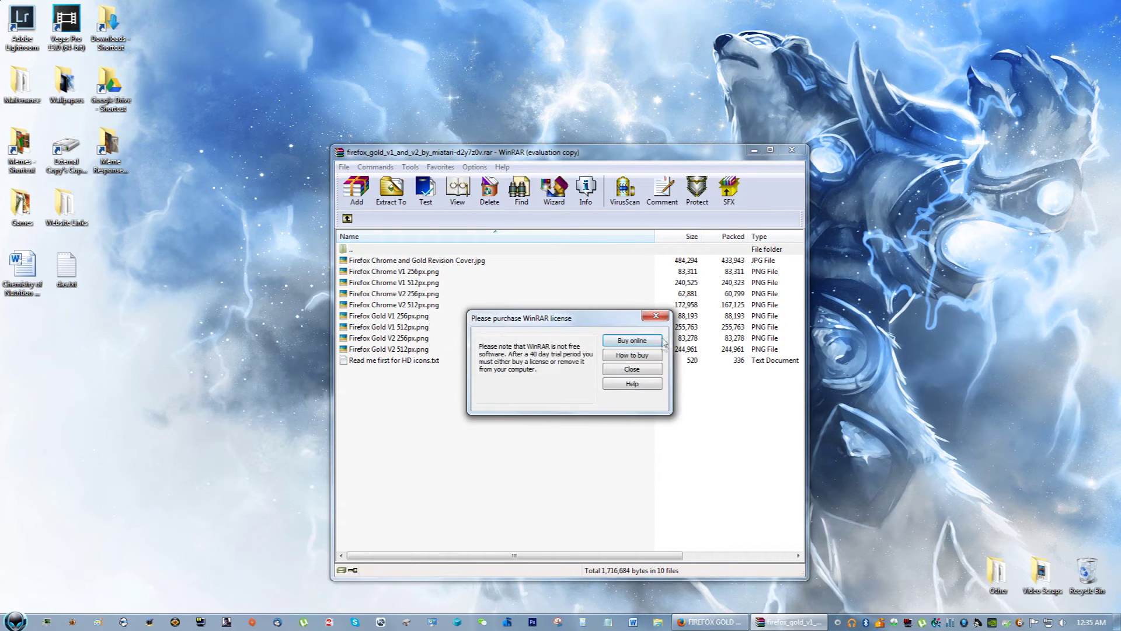
Step: Close WinRAR and its licence reminder, then move the icon archive into New folder
left_click(655, 318)
left_click(792, 150)
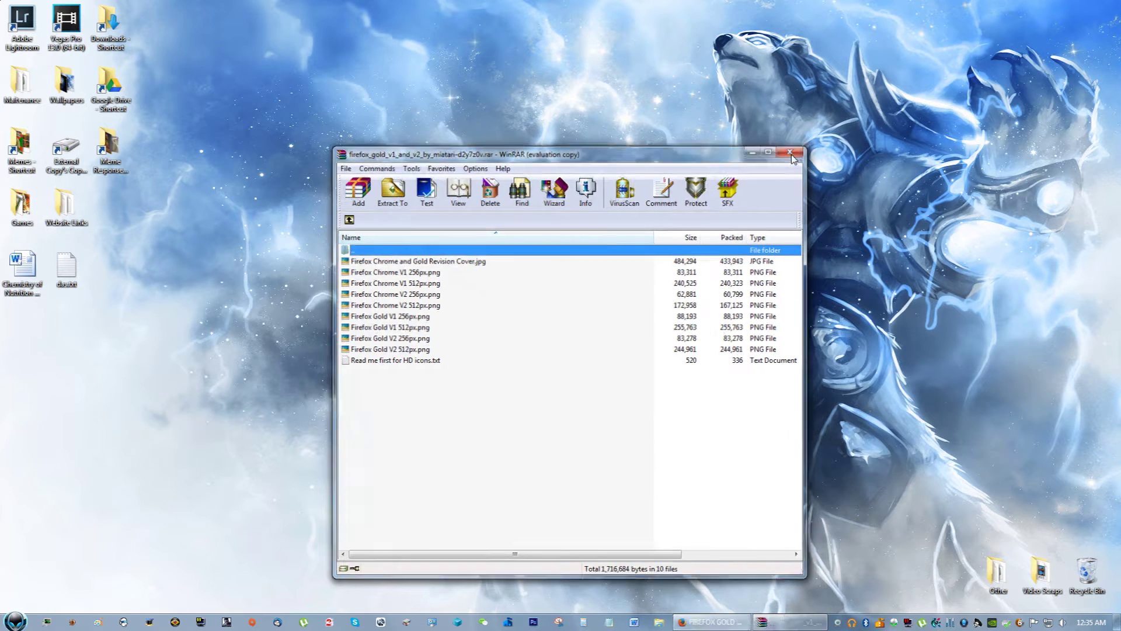
left_click_drag(733, 202, 701, 270)
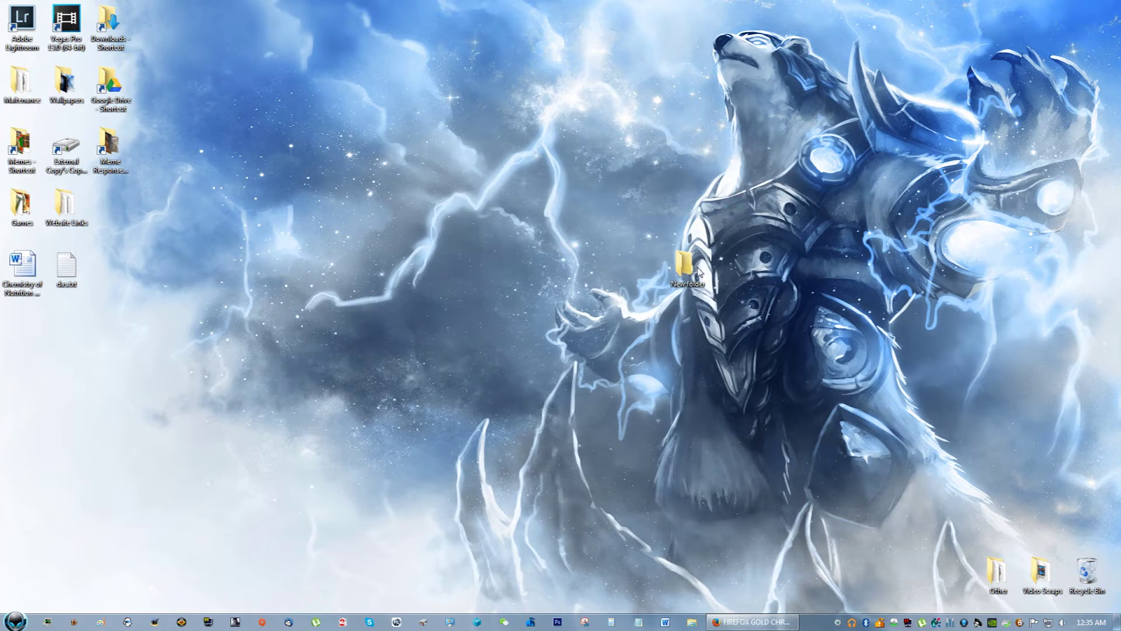
Step: Extract the icon pack here inside New folder and open Firefox Gold V2 512px.png
double_click(688, 264)
right_click(453, 103)
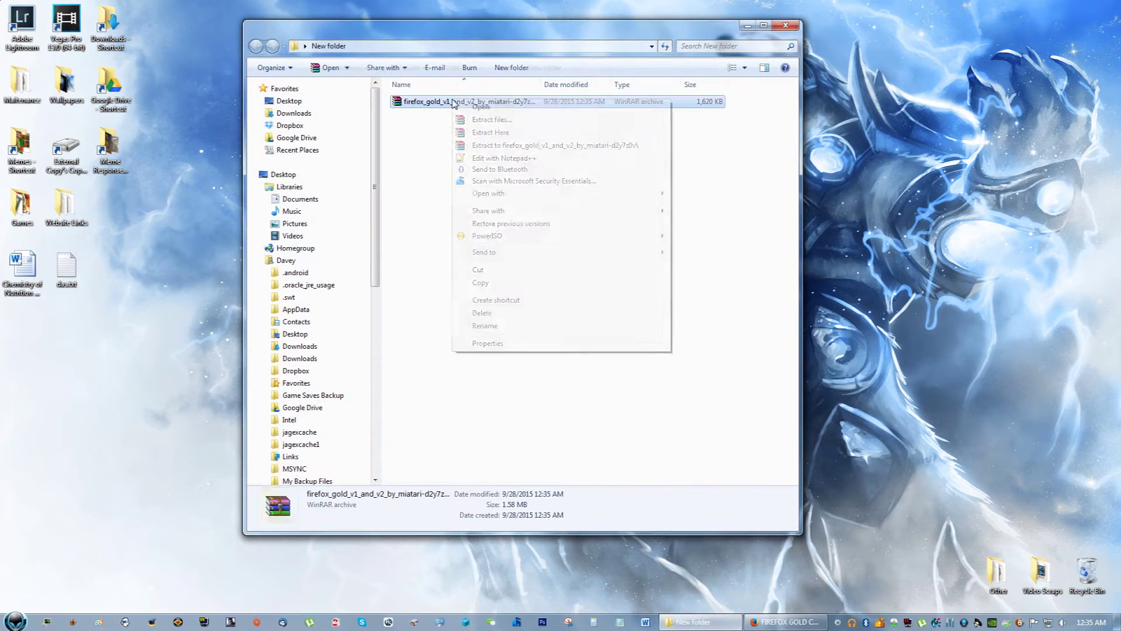
left_click(490, 133)
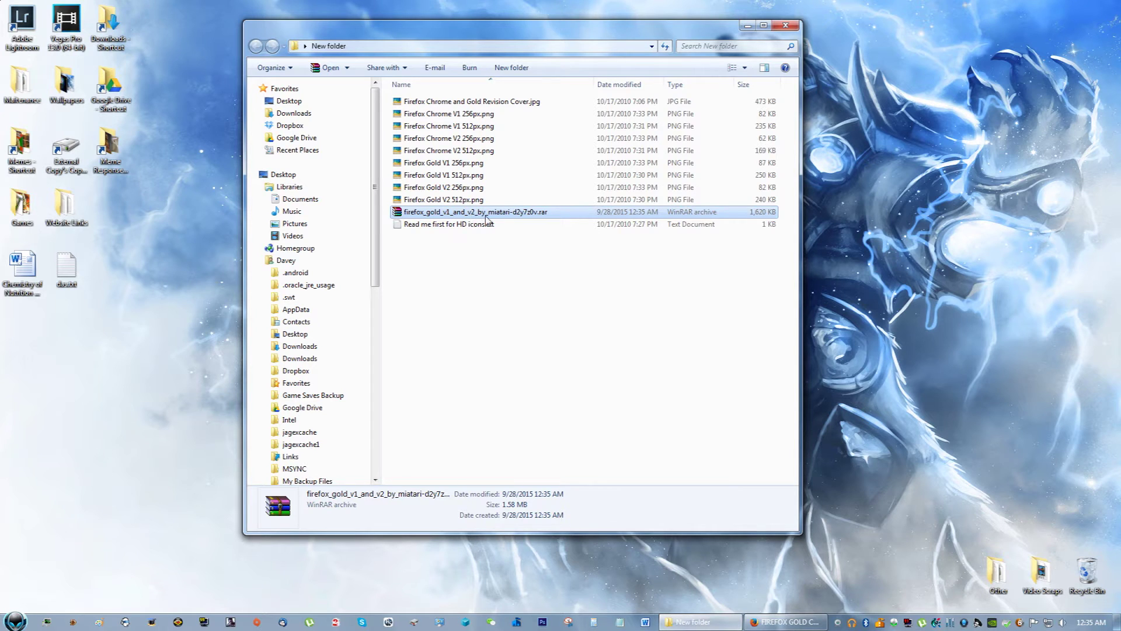
left_click(514, 201)
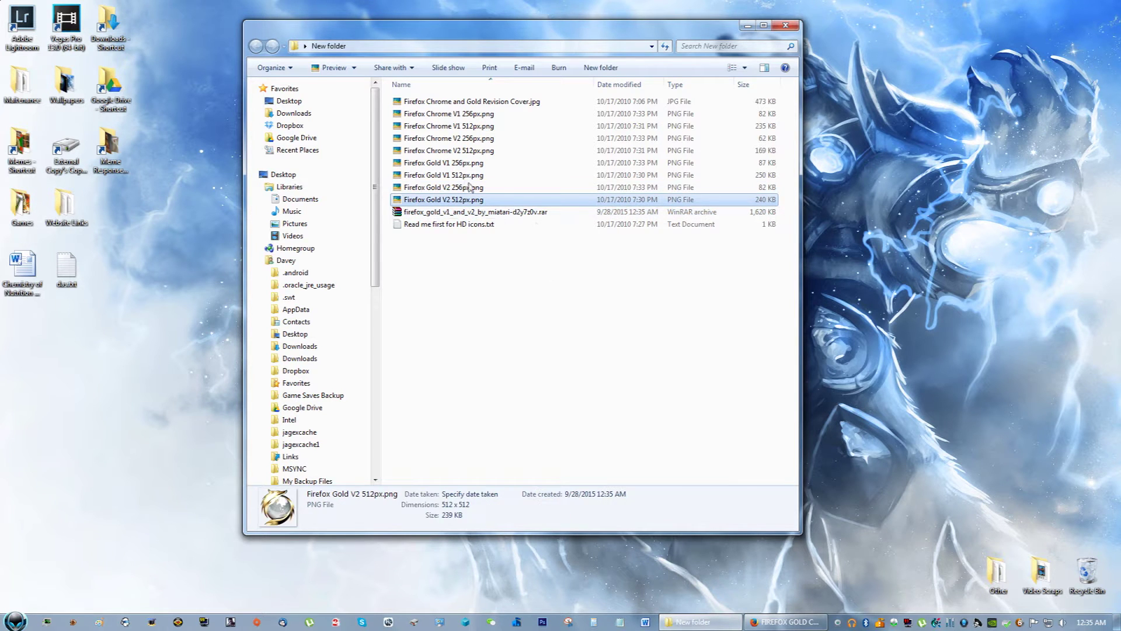
double_click(470, 204)
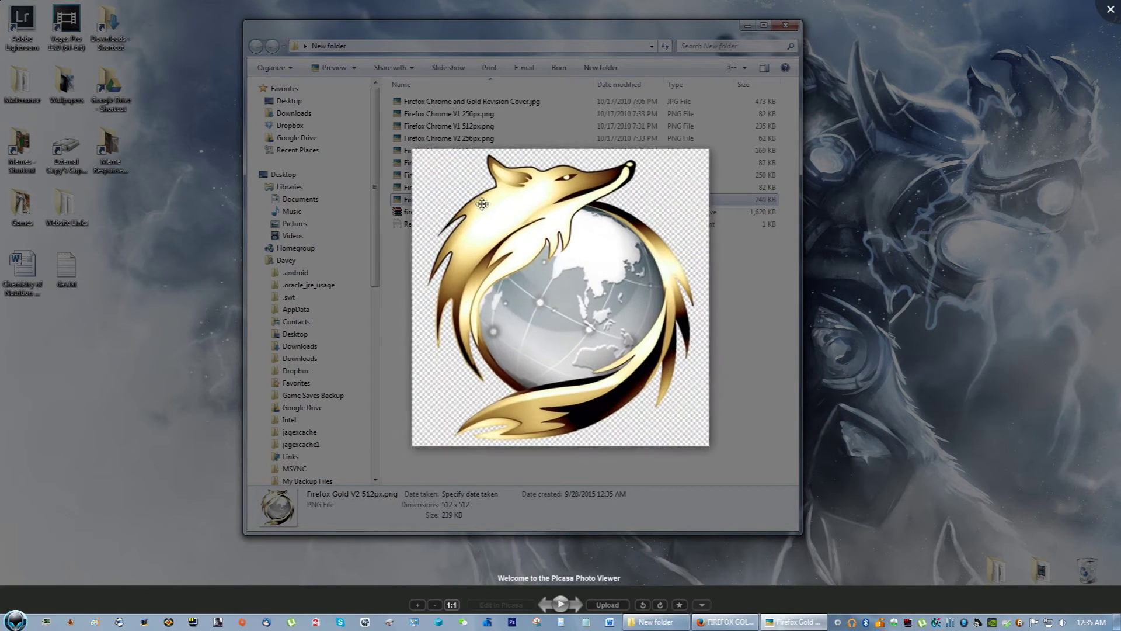
Step: Flip between the Firefox Chrome V1 256px and 512px images
key("Left")
key("Left")
key("Left")
key("Left")
key("Left")
key("Left")
key("Left")
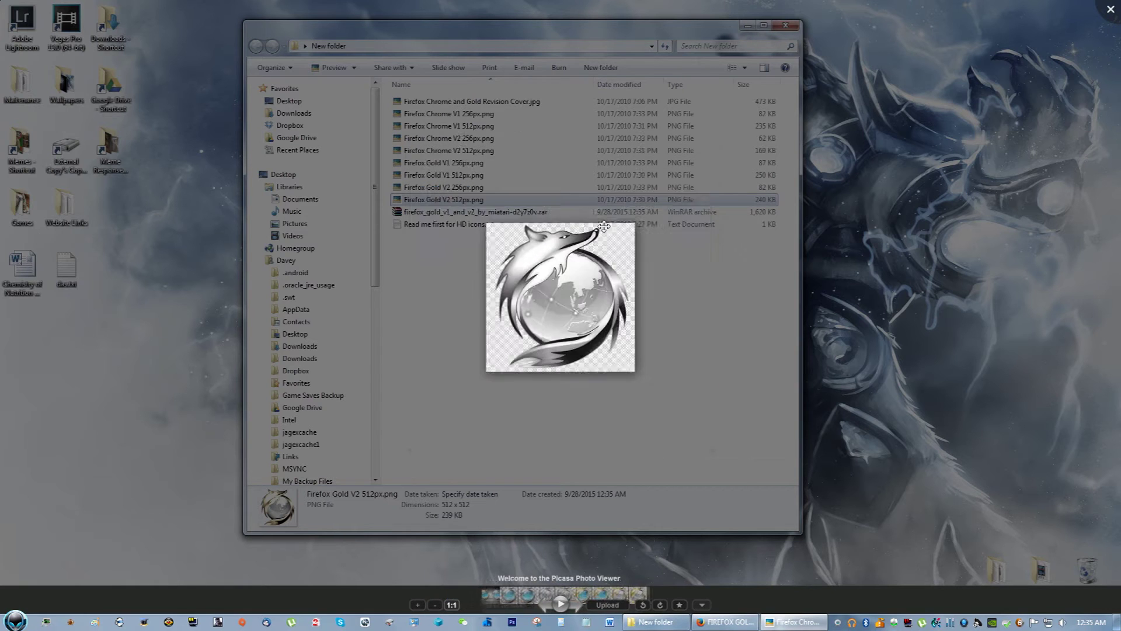
key("Right")
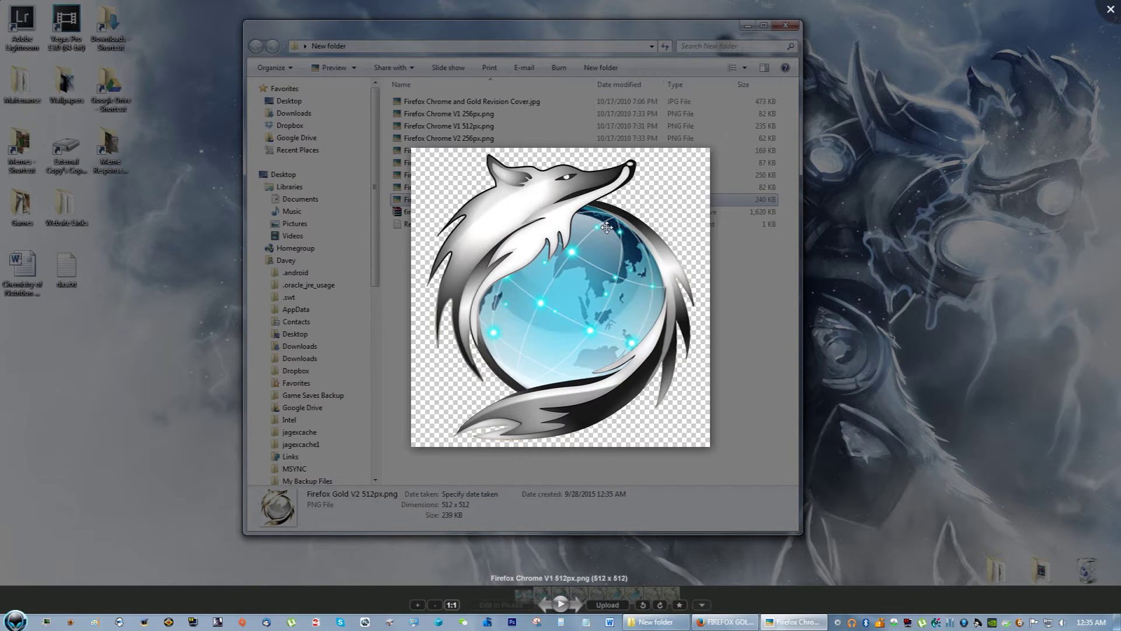
key("Left")
key("Right")
key("Left")
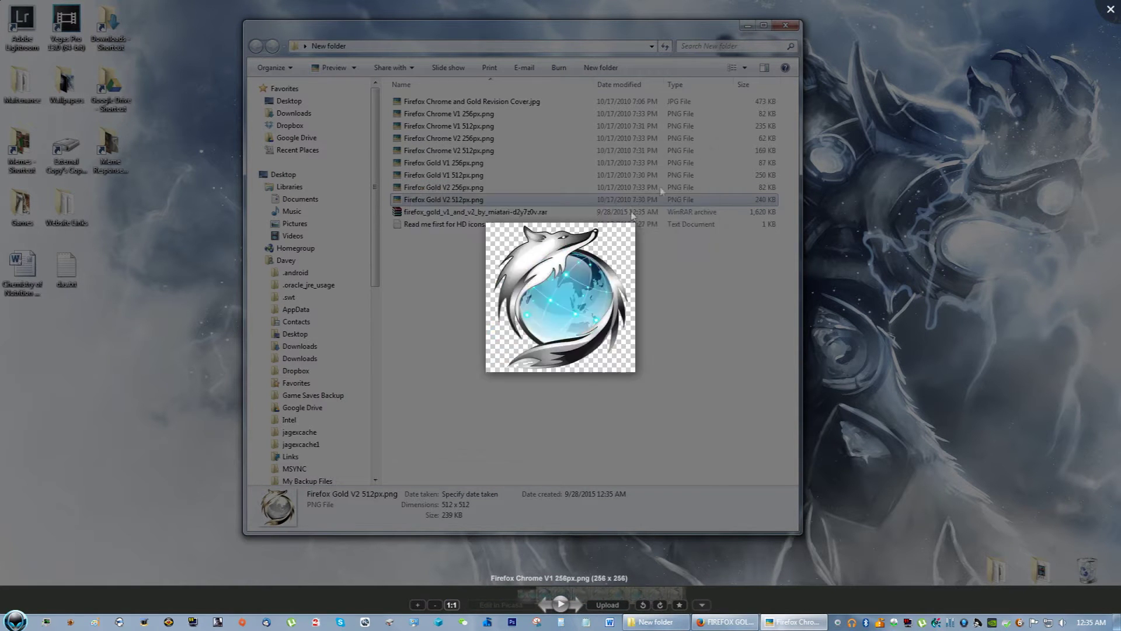
Step: Close the viewer, preview Firefox Gold V2 512px.png, and close it again
left_click(1111, 11)
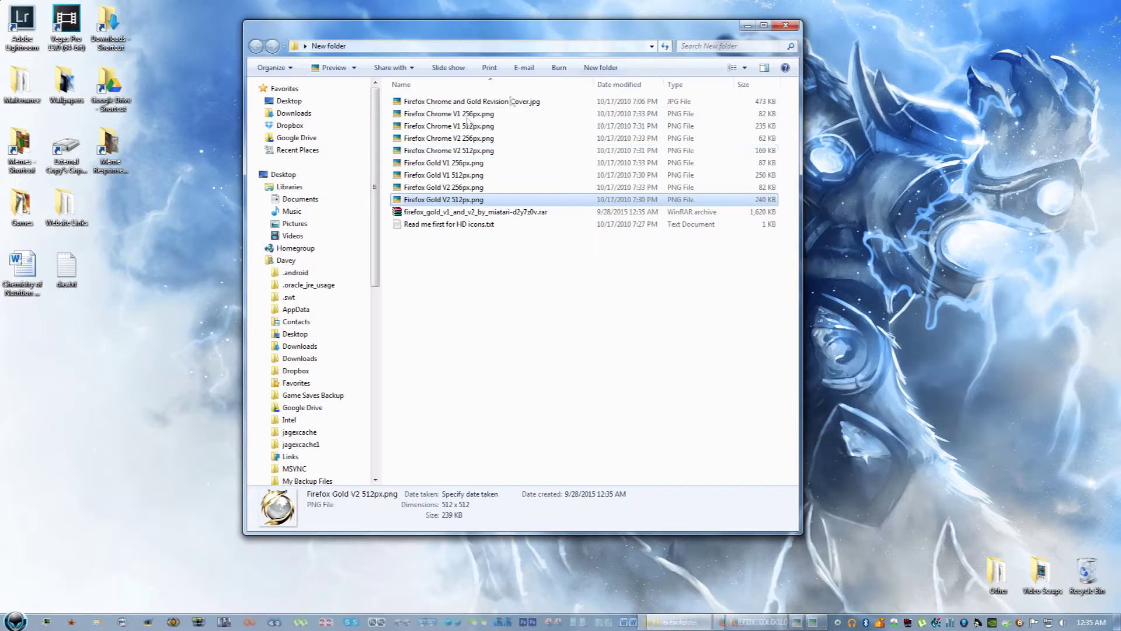
double_click(434, 203)
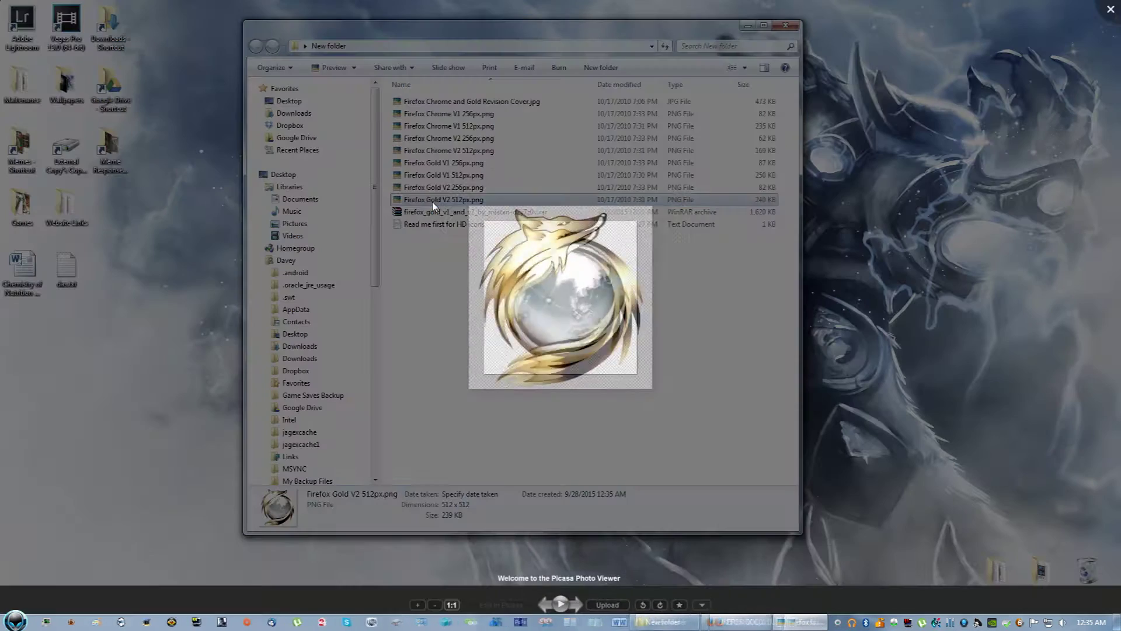
left_click(1111, 11)
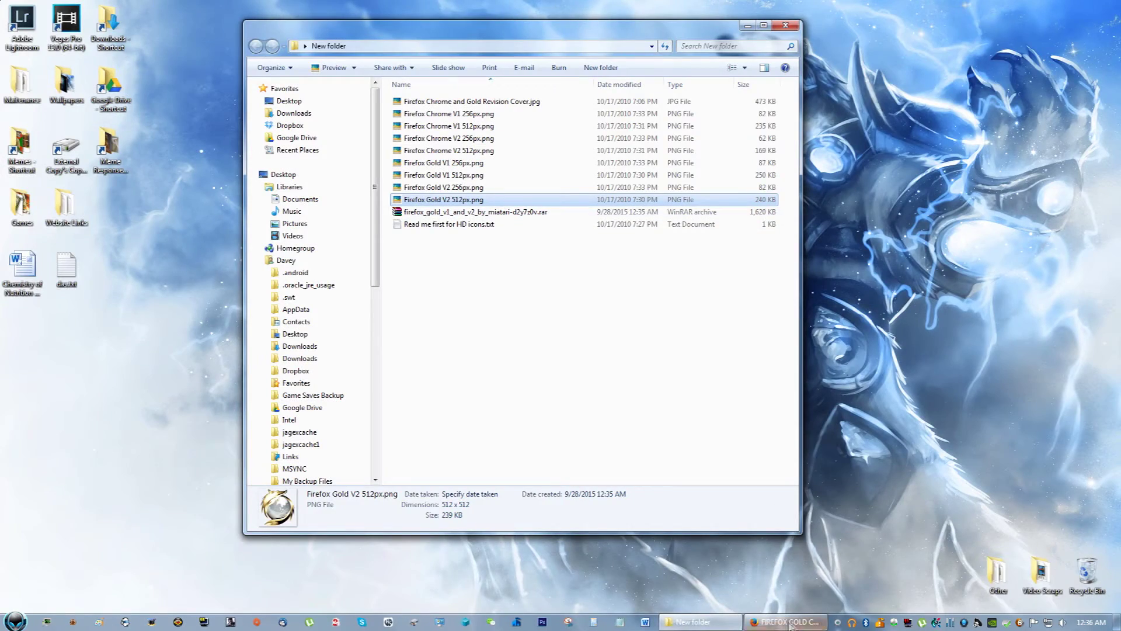
Step: In a new maximized Firefox tab, search Google for 'png to icon' and open ConvertICO
left_click(785, 622)
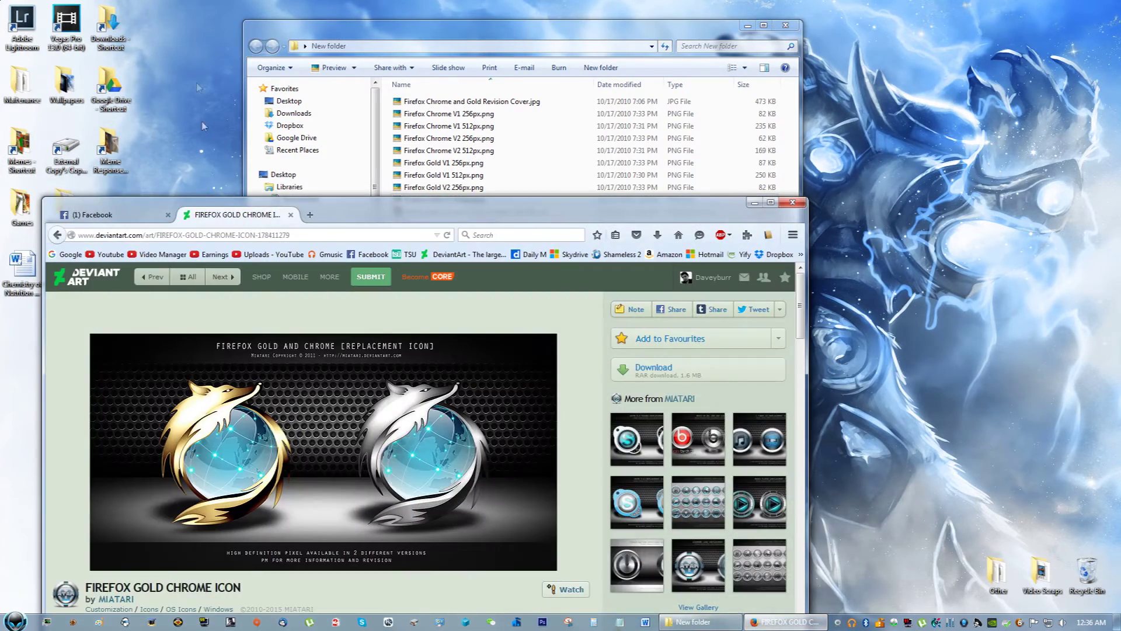
double_click(432, 205)
key("ctrl+t")
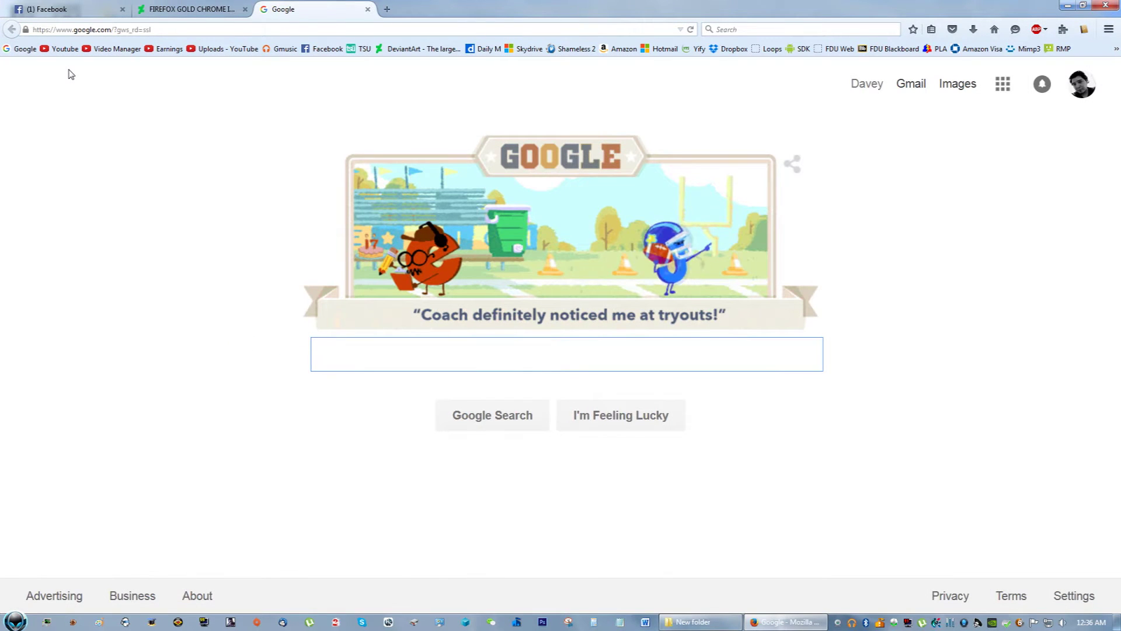
type("png")
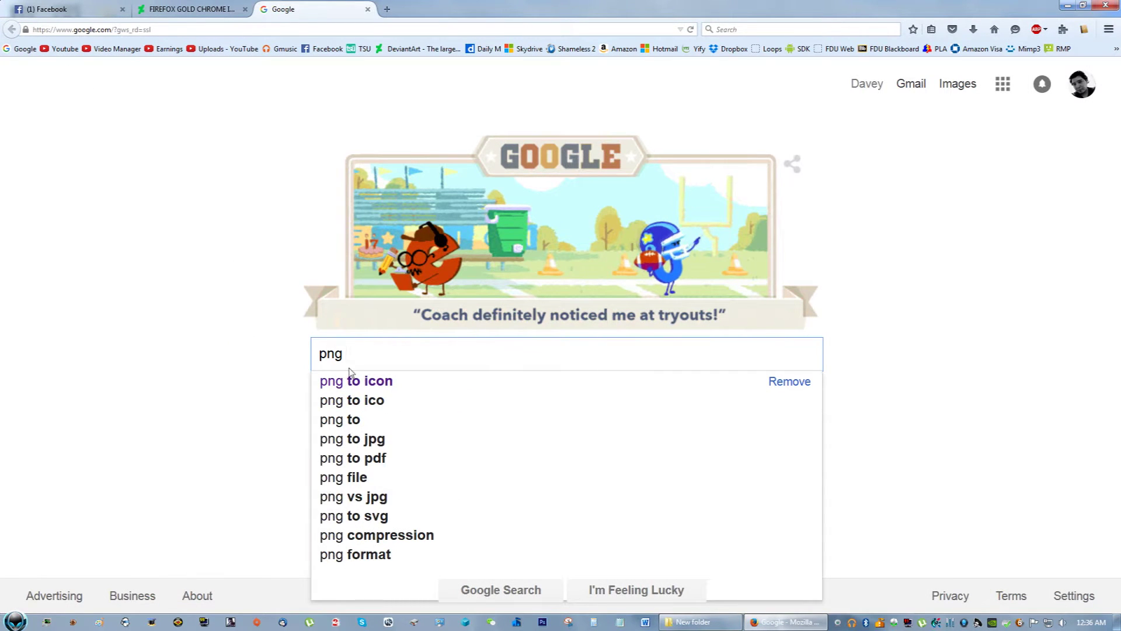
left_click(364, 382)
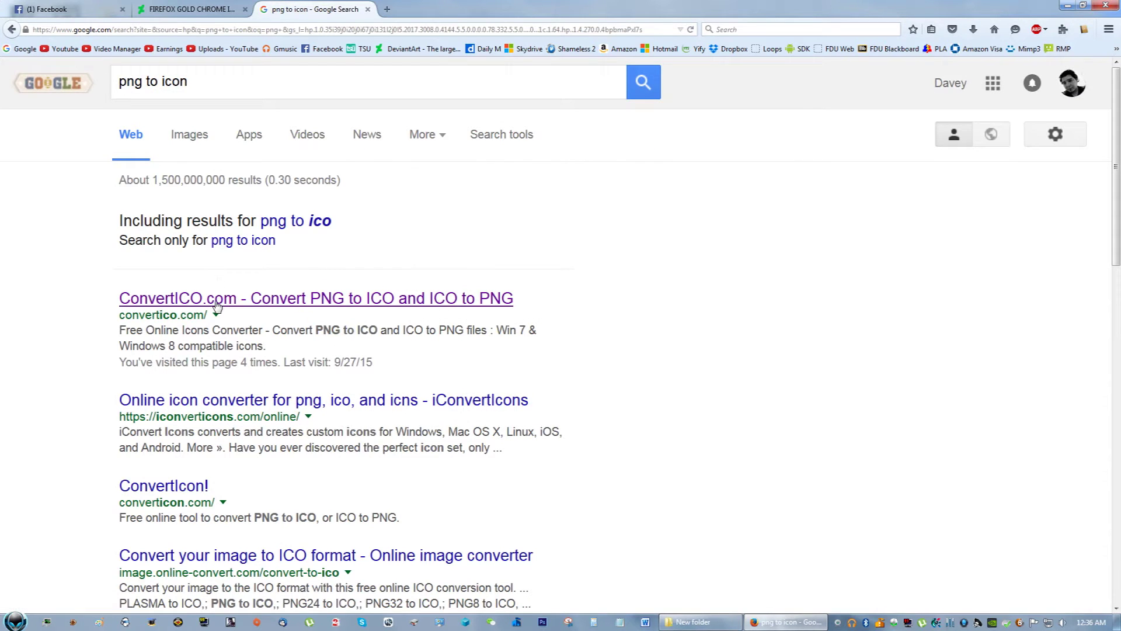
left_click(216, 303)
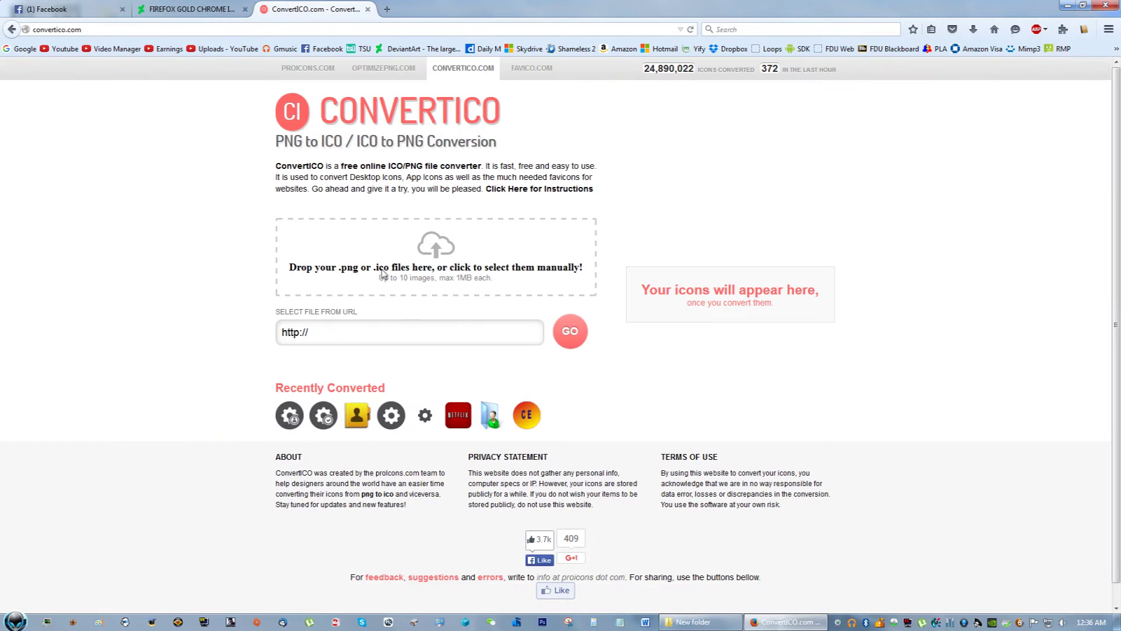
Step: Upload Firefox Gold V1 512px.png to ConvertICO and download the converted icon
left_click(430, 251)
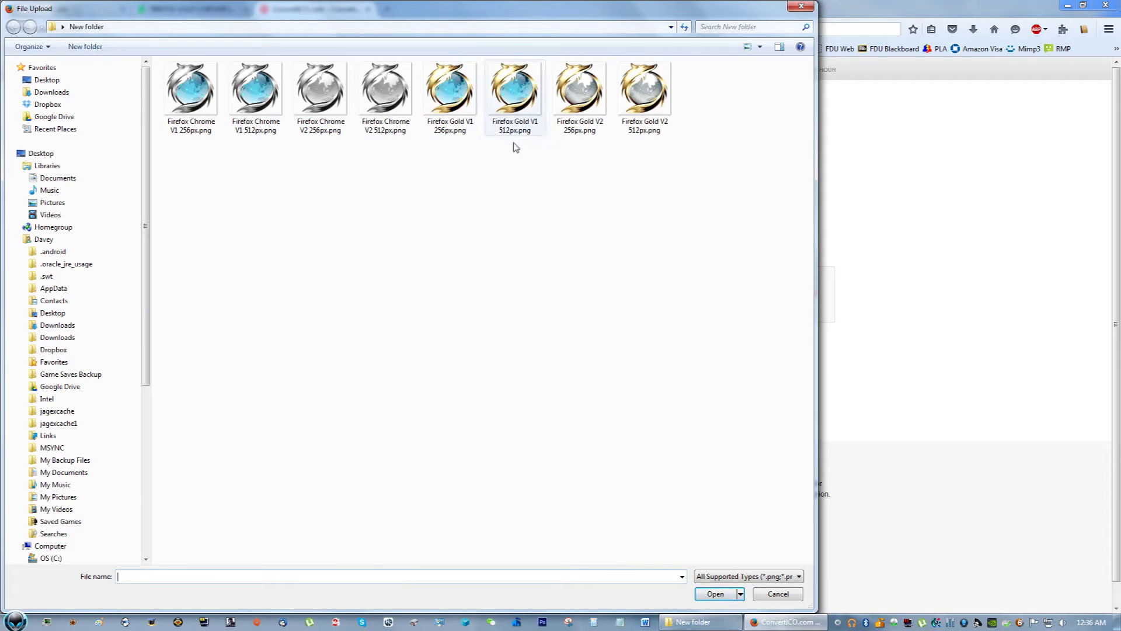
double_click(513, 93)
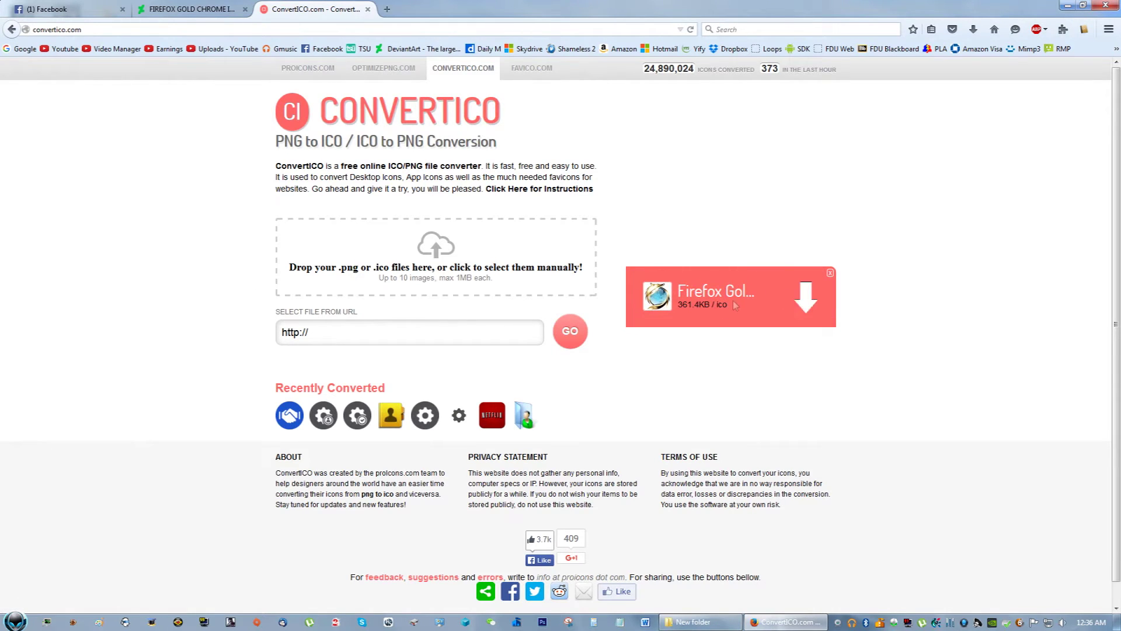
left_click(788, 298)
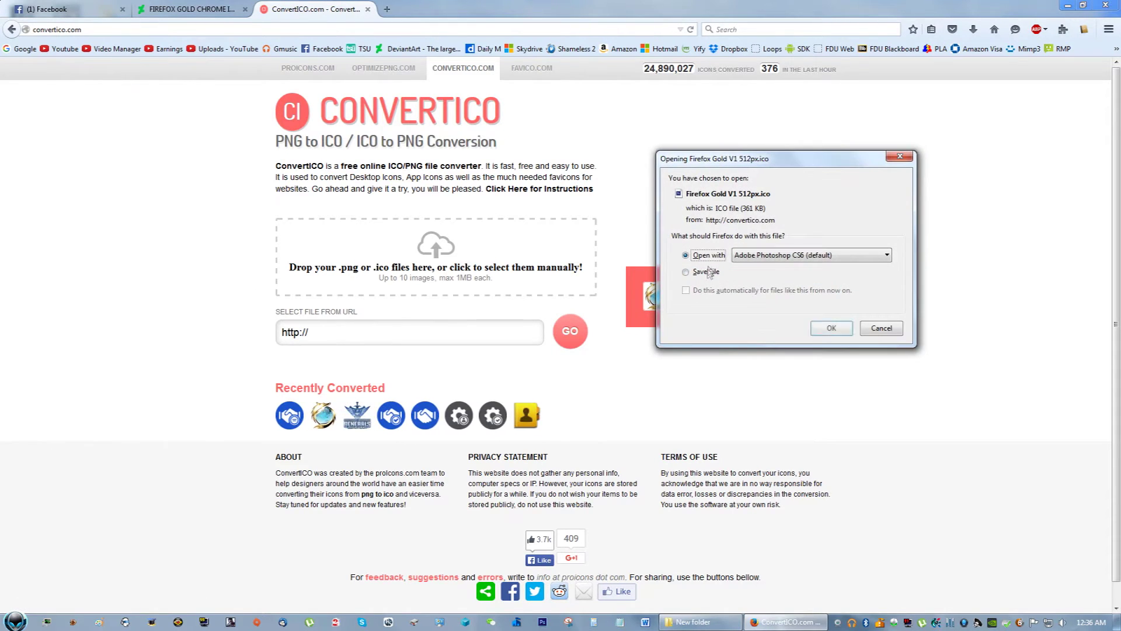
Step: Save Firefox Gold V1 512px.ico and drag it from downloads onto the desktop
left_click(830, 328)
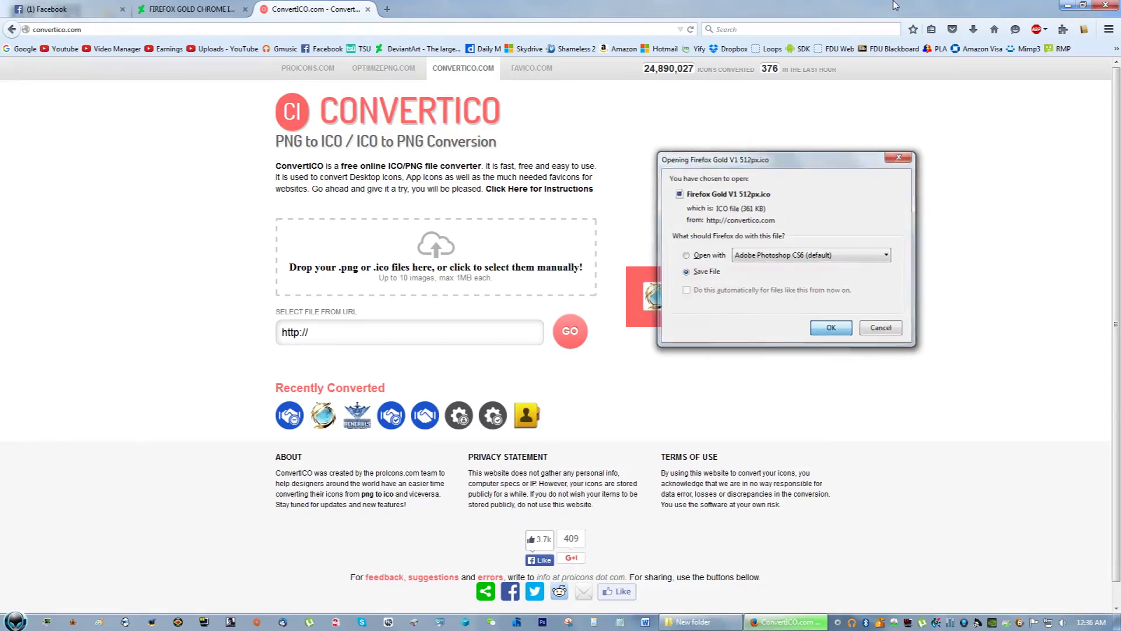
key("super+d")
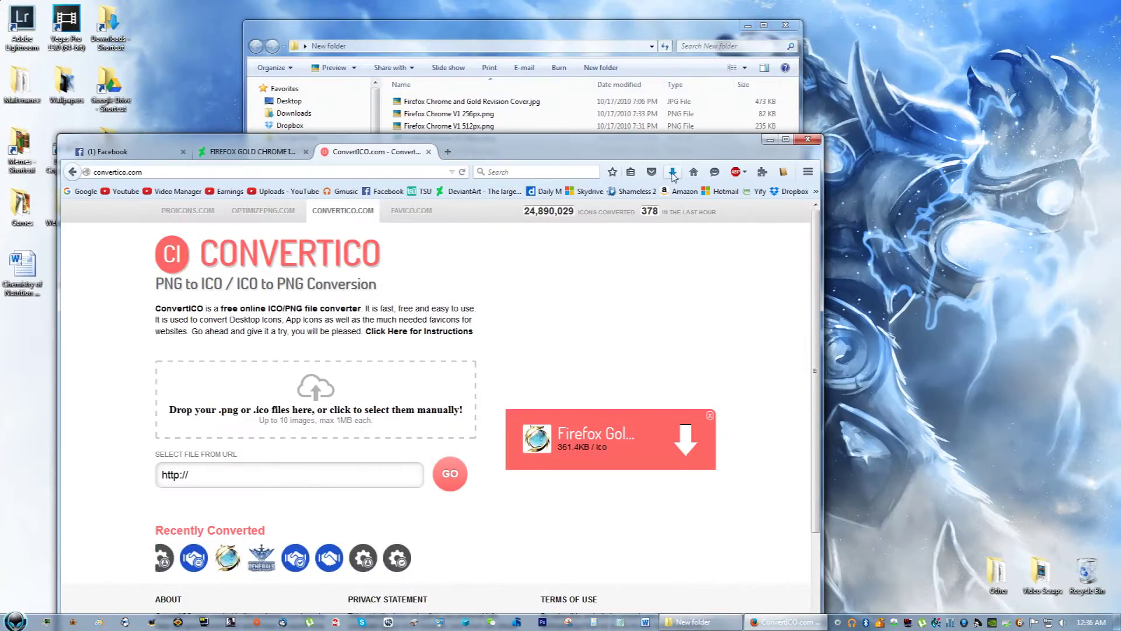
left_click(672, 171)
left_click_drag(582, 214, 963, 213)
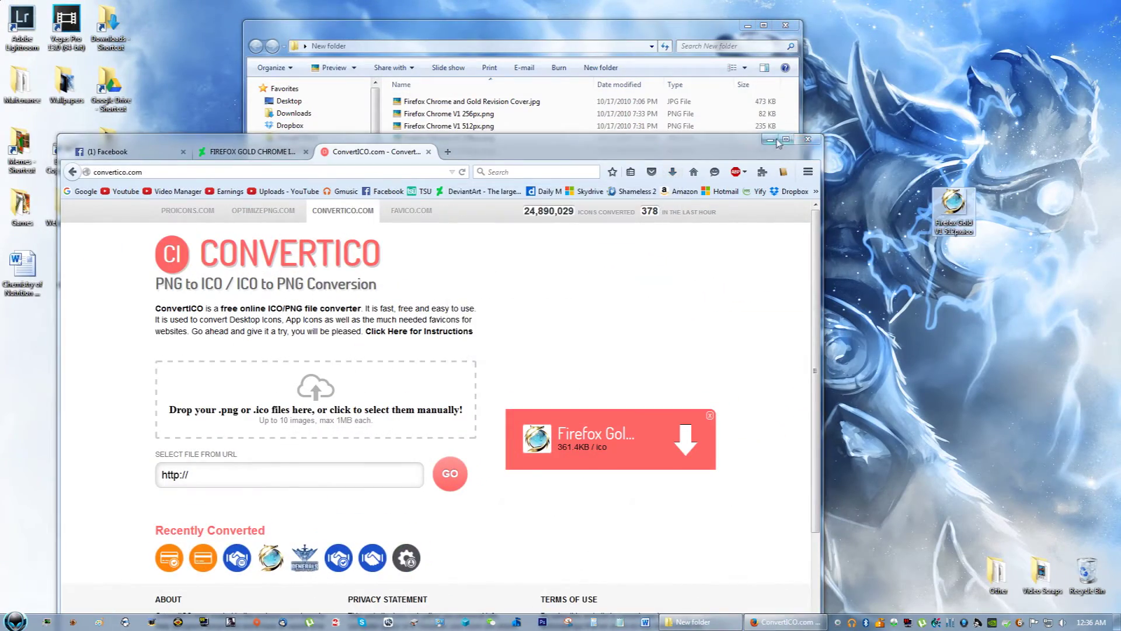
left_click(770, 139)
Step: Find firefox.exe via Start search 'firef' and open its file location
left_click(786, 26)
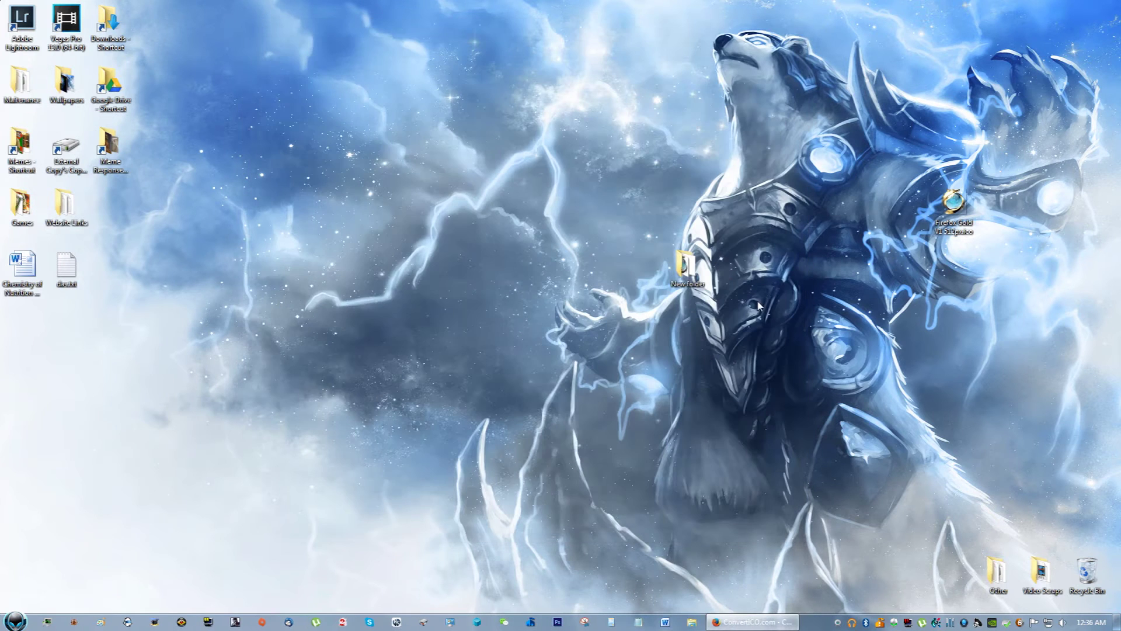
left_click(14, 619)
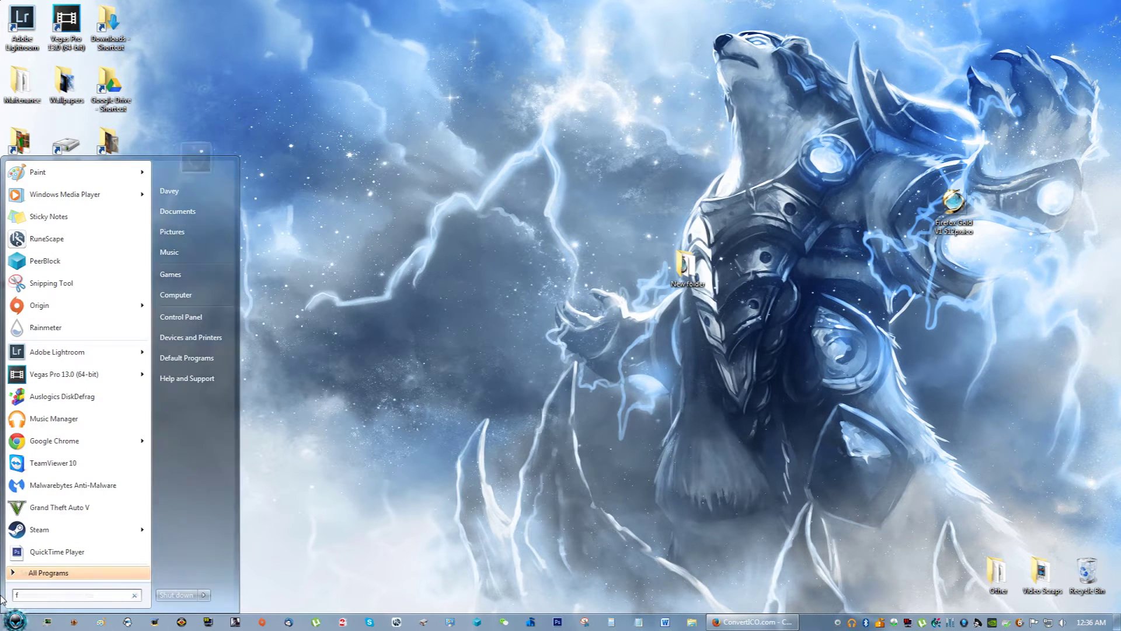
type("firefox")
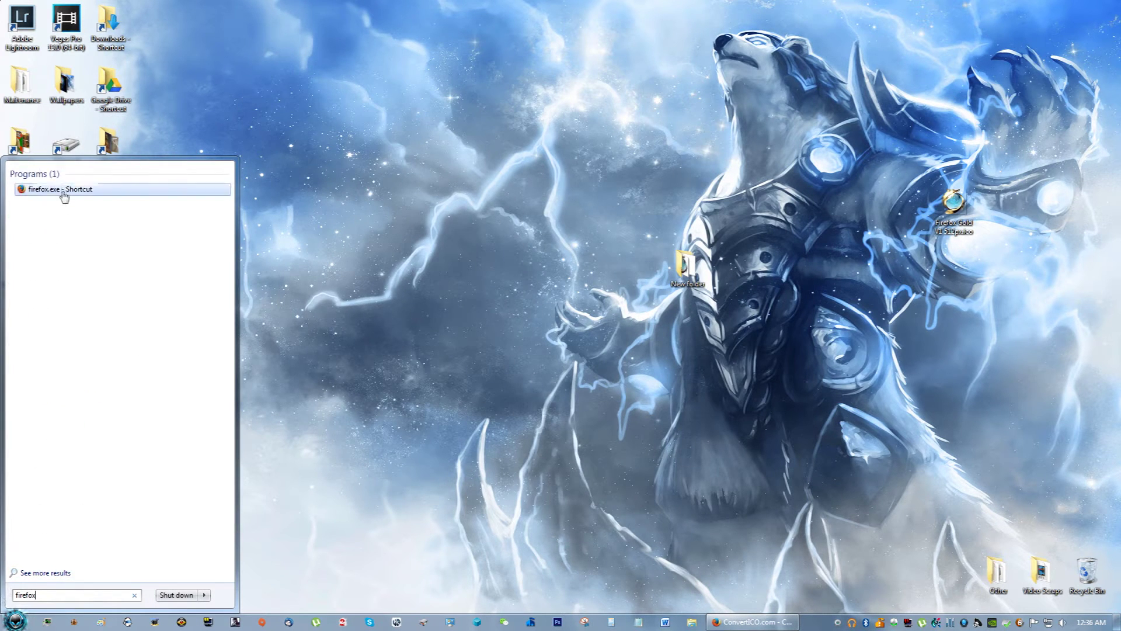
right_click(68, 193)
left_click(136, 223)
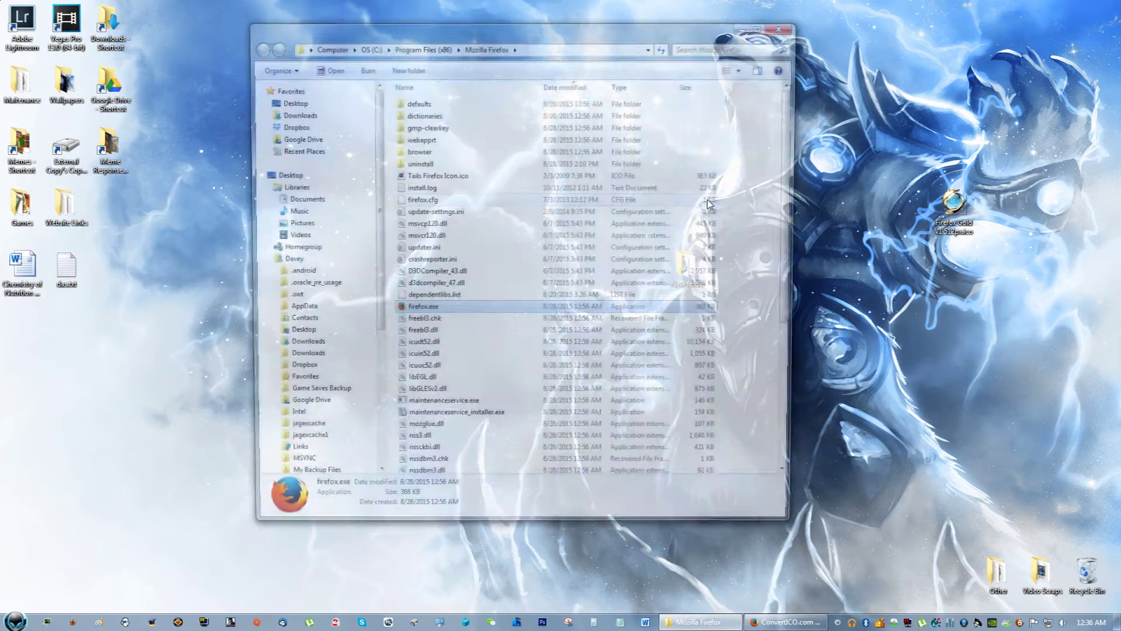
Step: Create a firefox.exe shortcut and drag it onto the desktop
right_click(451, 312)
left_click(494, 548)
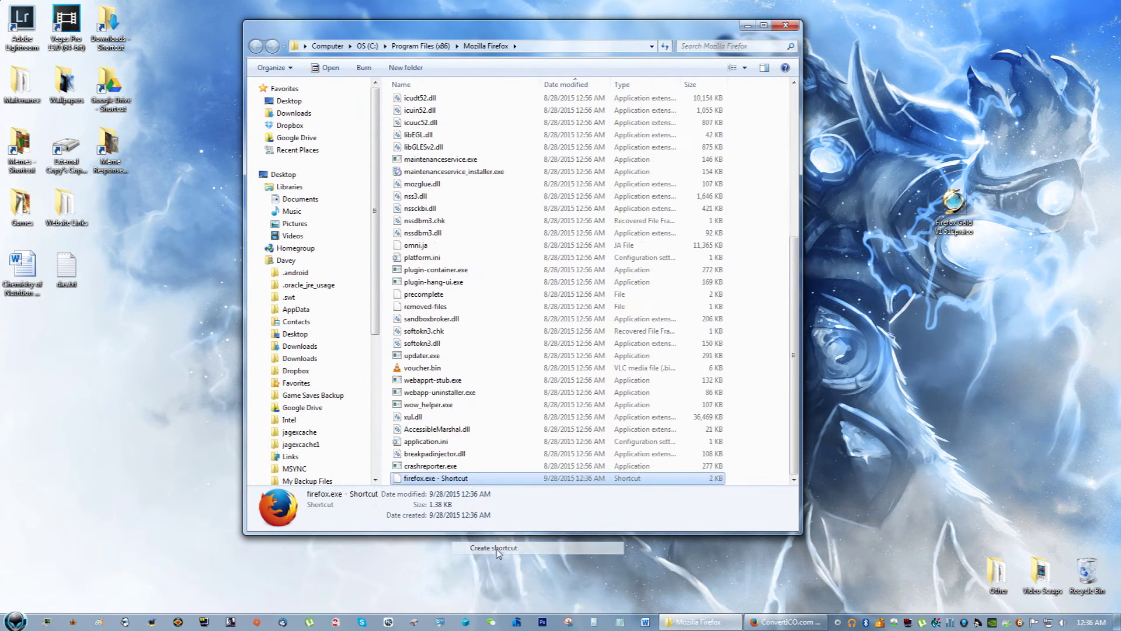
left_click_drag(429, 482, 901, 434)
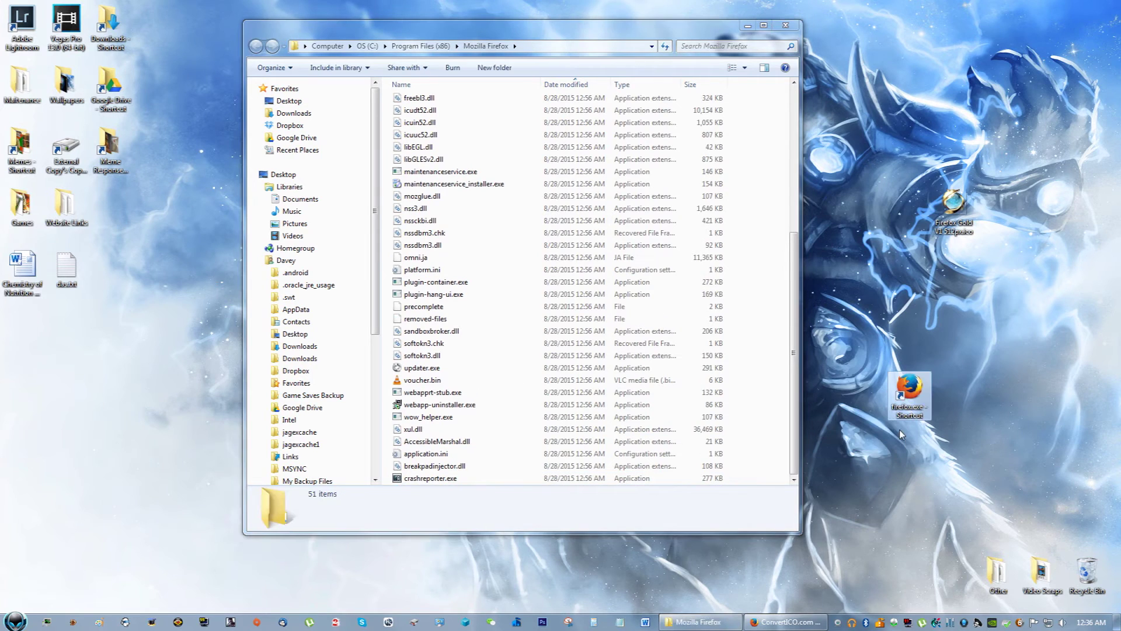
left_click(785, 25)
Step: Open the firefox.exe shortcut's Change Icon dialog and browse the Desktop for the icon
right_click(916, 401)
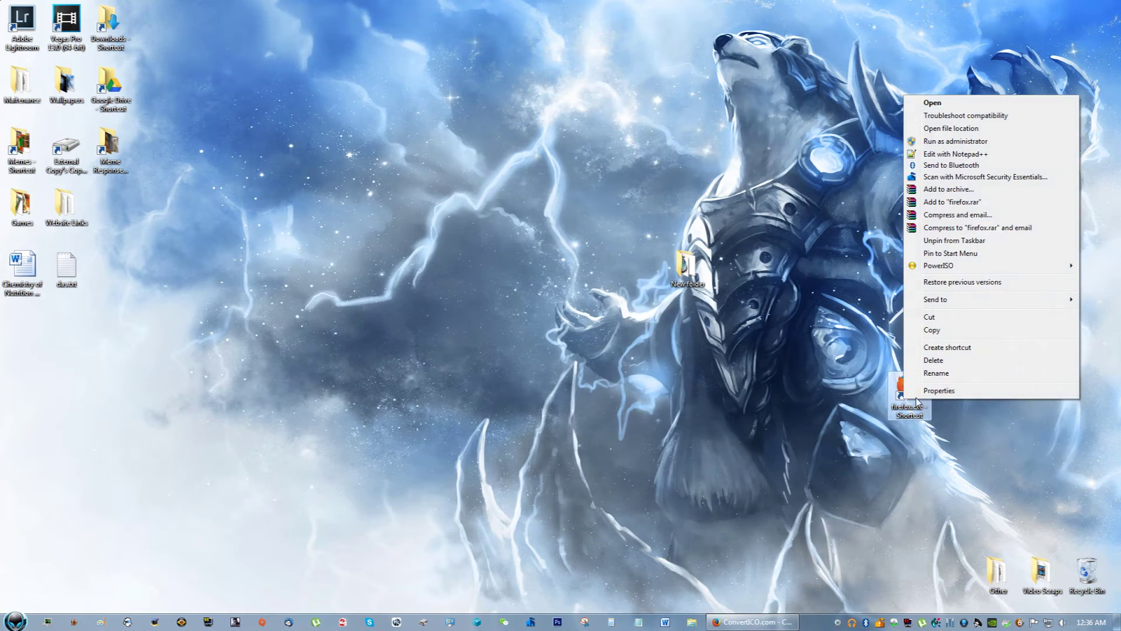
left_click(938, 391)
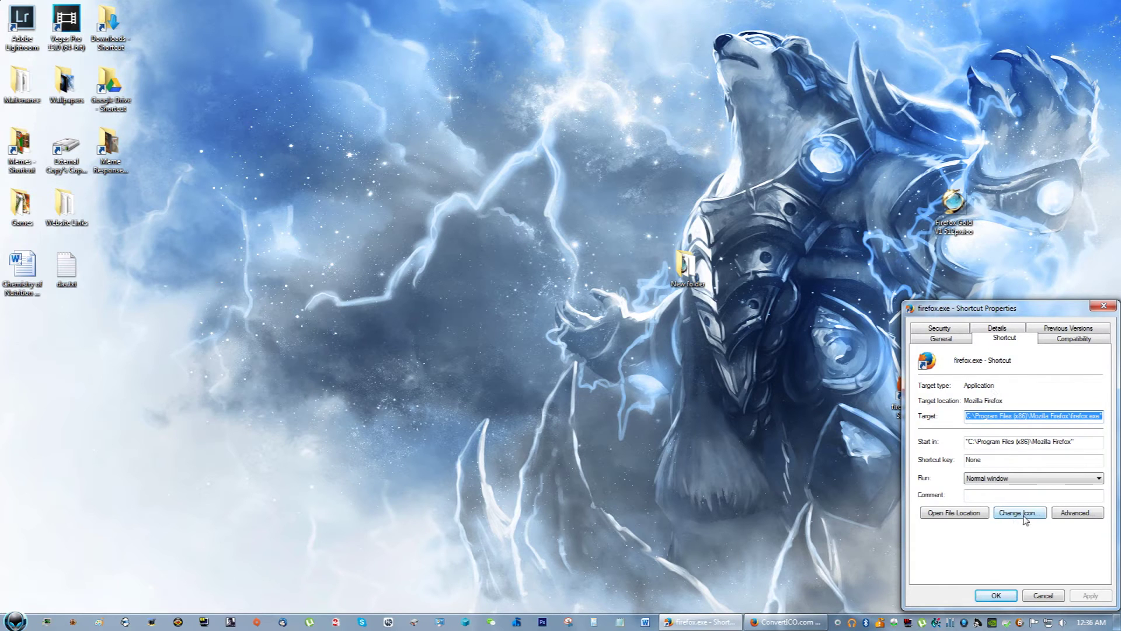
left_click(1021, 513)
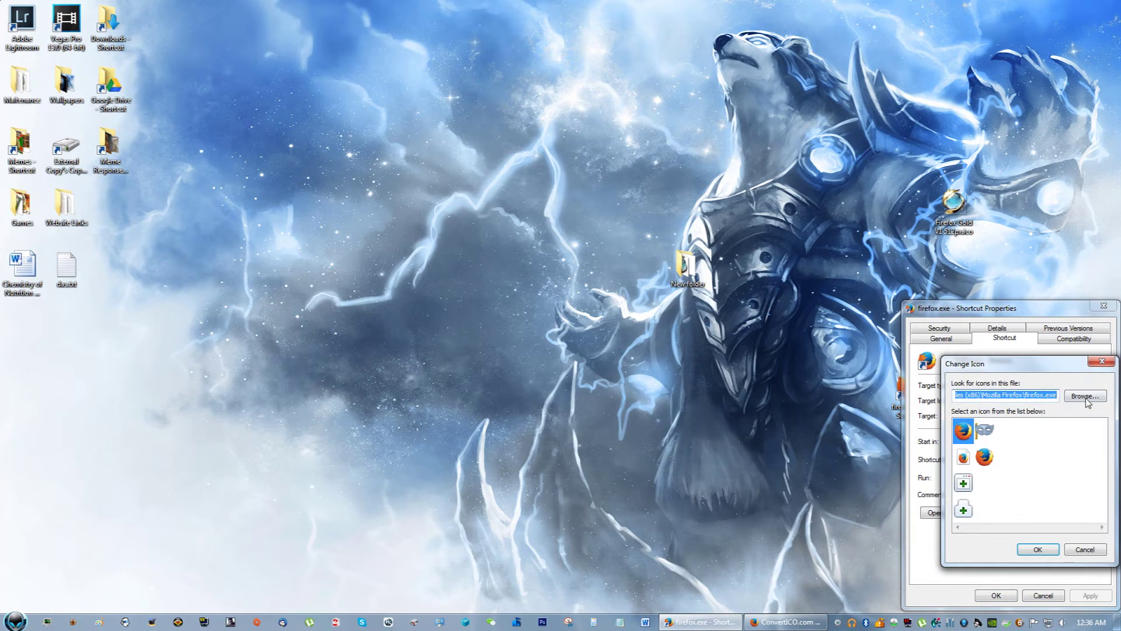
left_click(1084, 397)
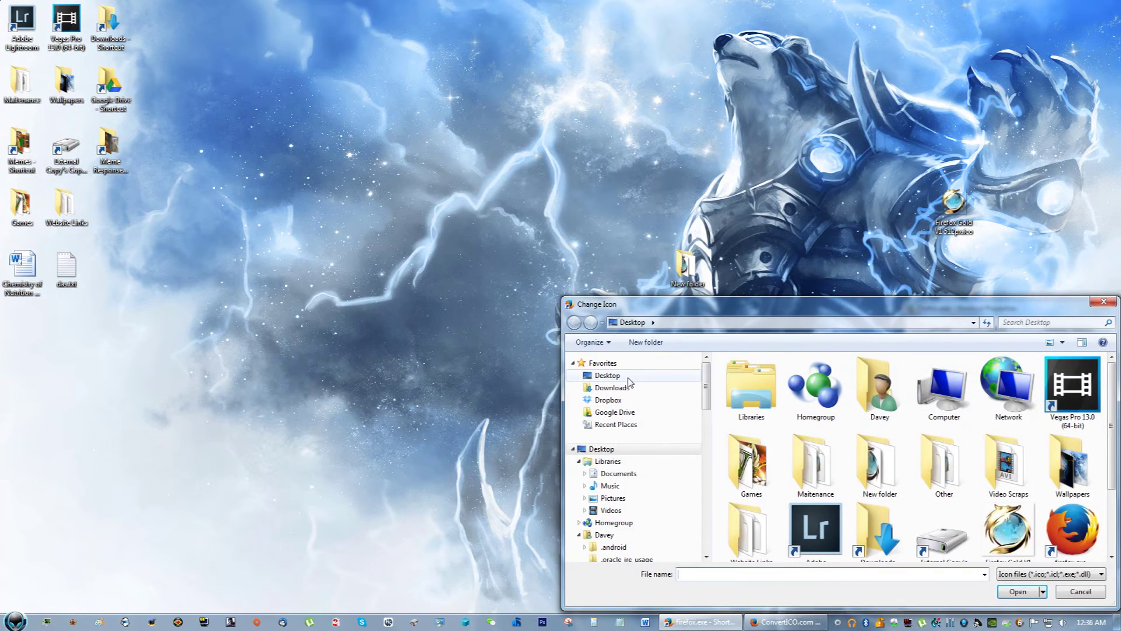
left_click(628, 378)
scroll(870, 429, "down", 1)
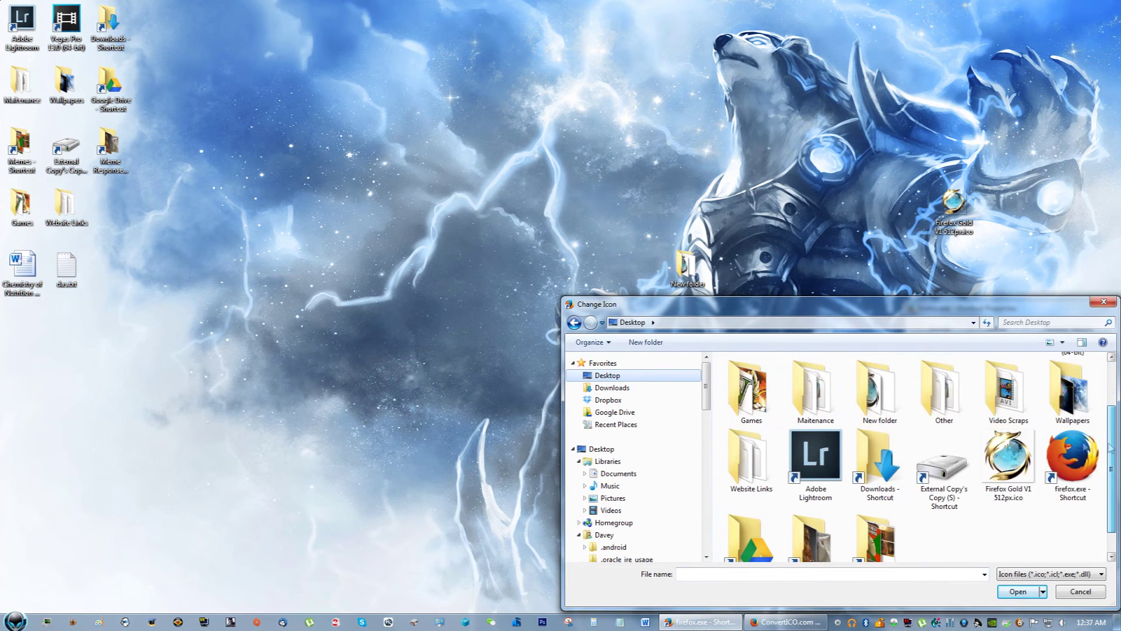
double_click(862, 401)
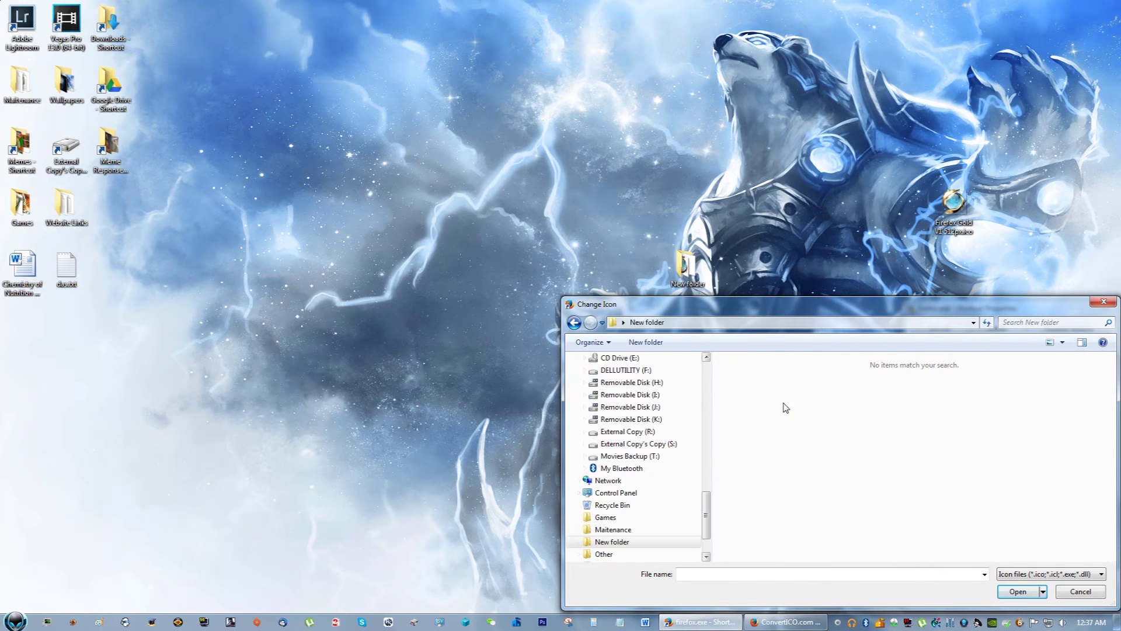
key("BackSpace")
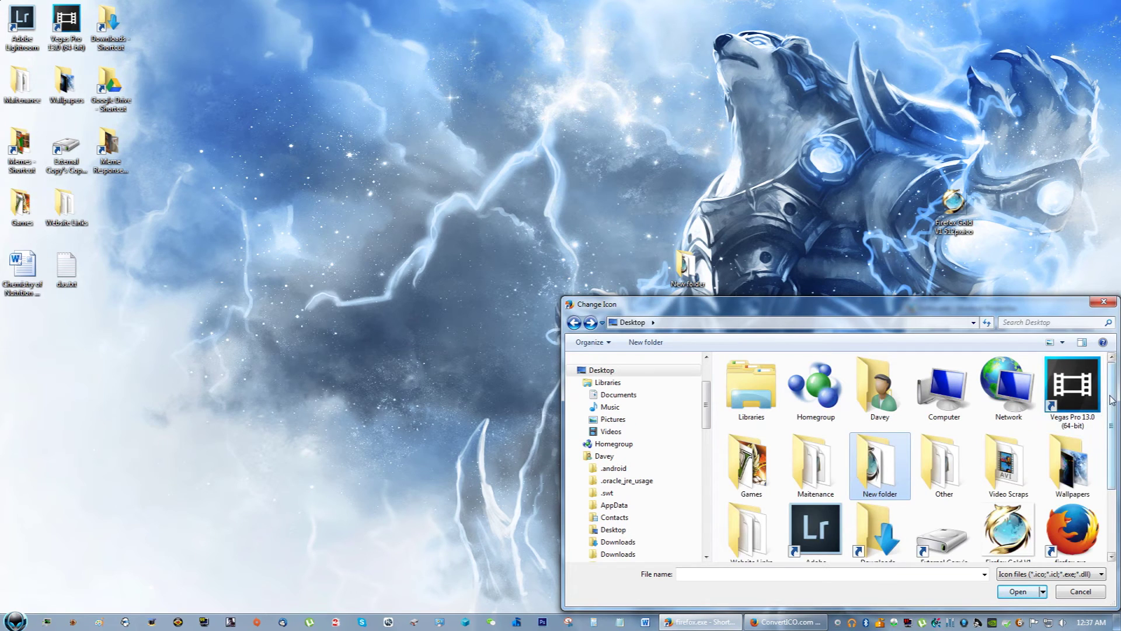
scroll(1111, 401, "down", 1)
Step: Pick Firefox Gold V1 512px.ico and apply it to the shortcut
left_click(1007, 450)
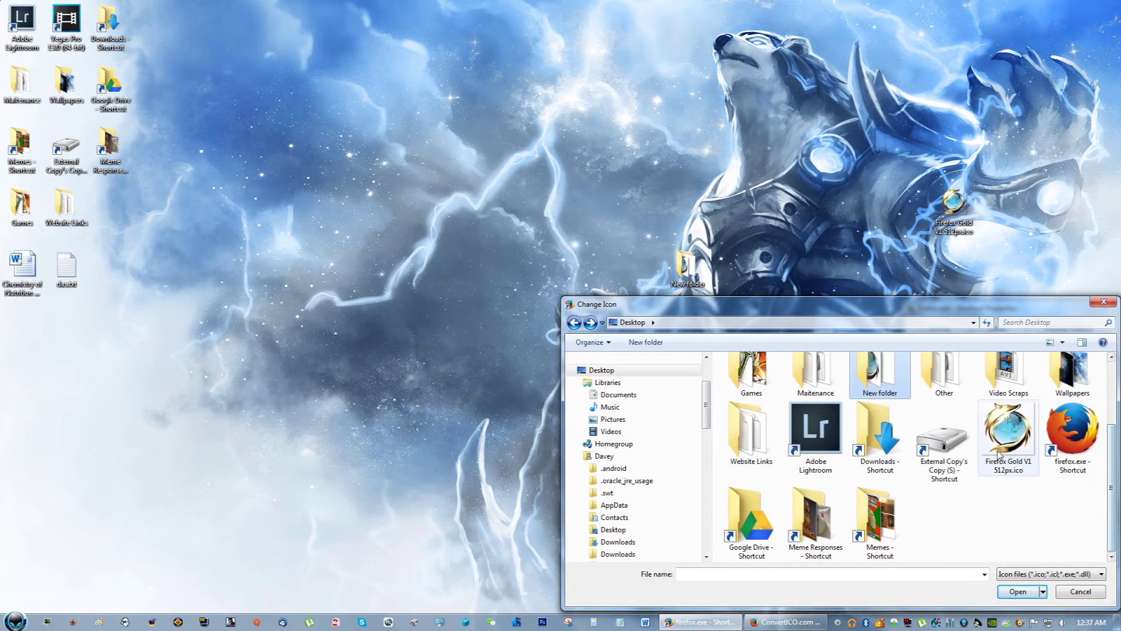
double_click(1009, 448)
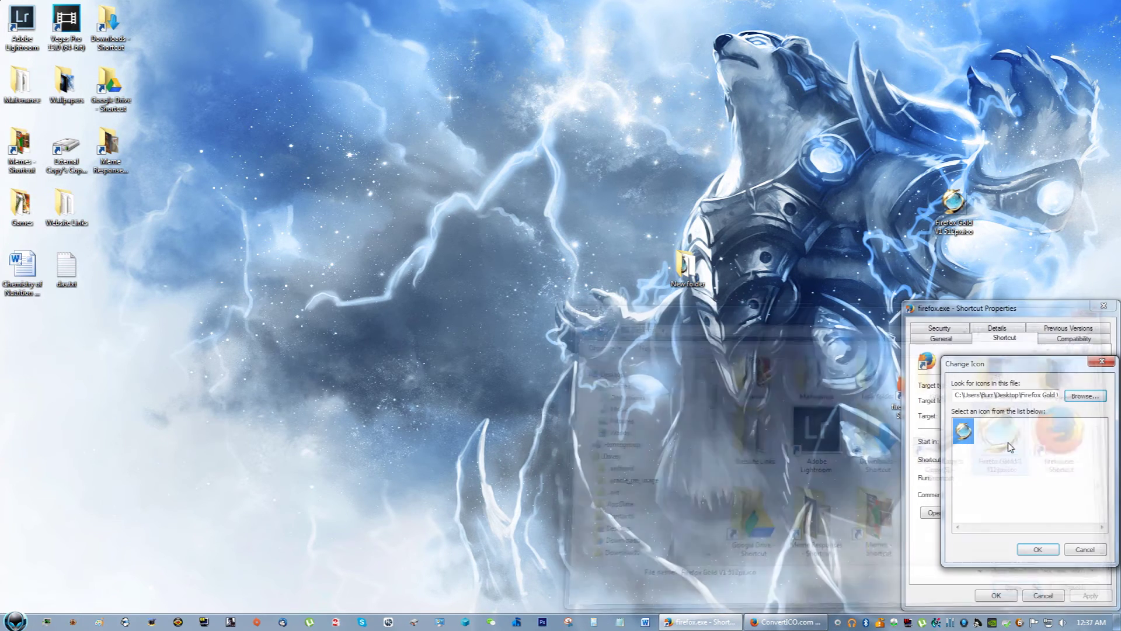
left_click(1034, 548)
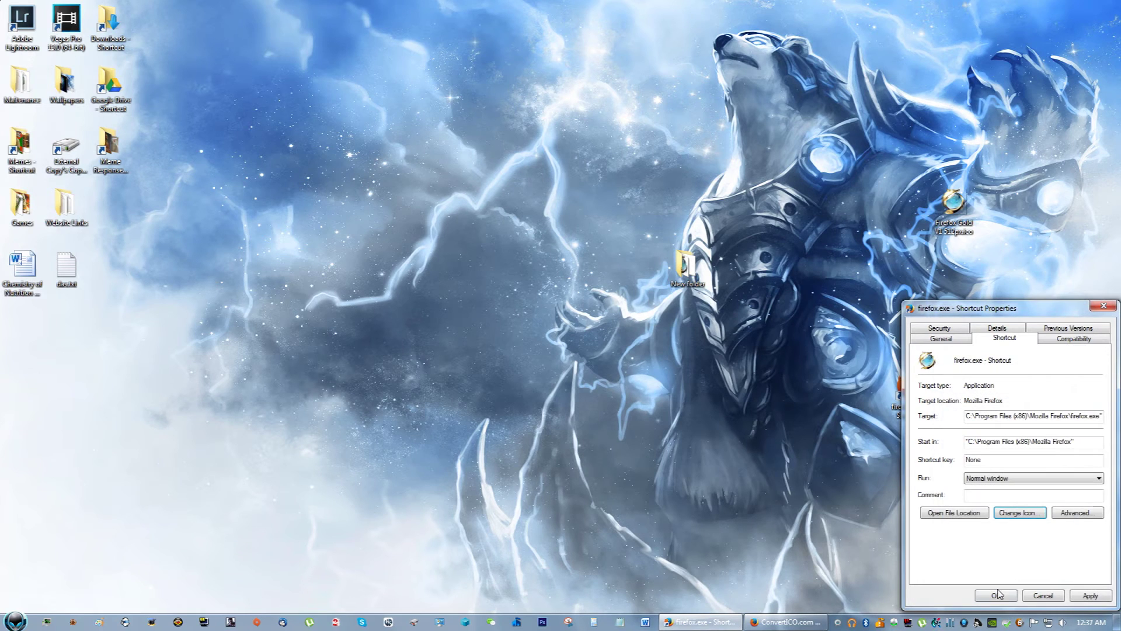
left_click(1084, 596)
left_click(996, 595)
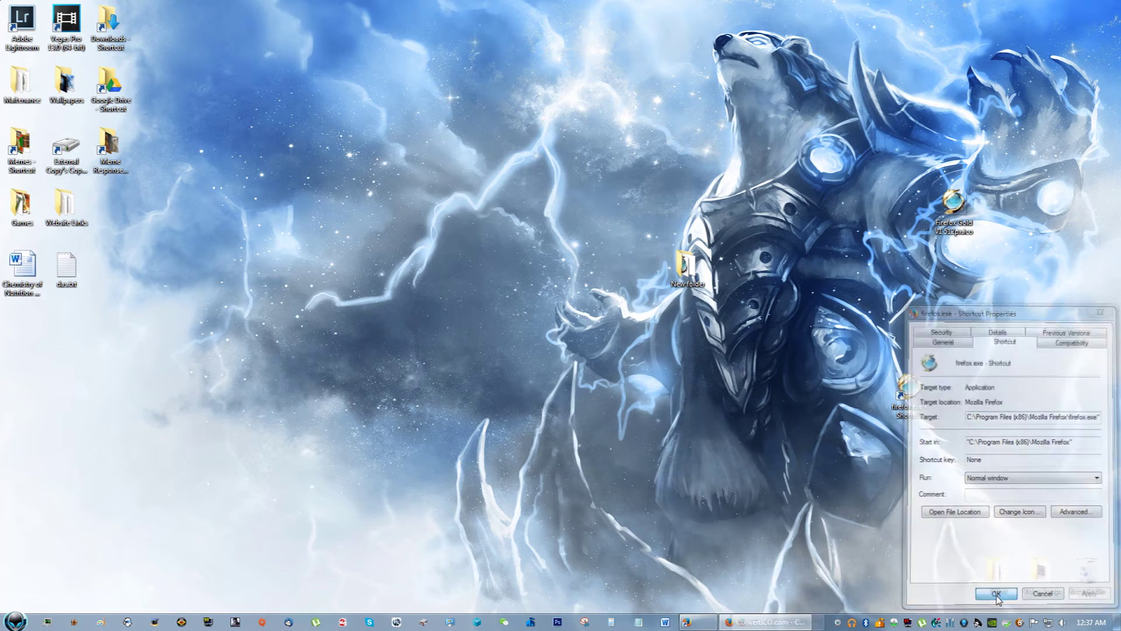
Step: Rename the gold-icon shortcut to 'Firefox'
right_click(607, 397)
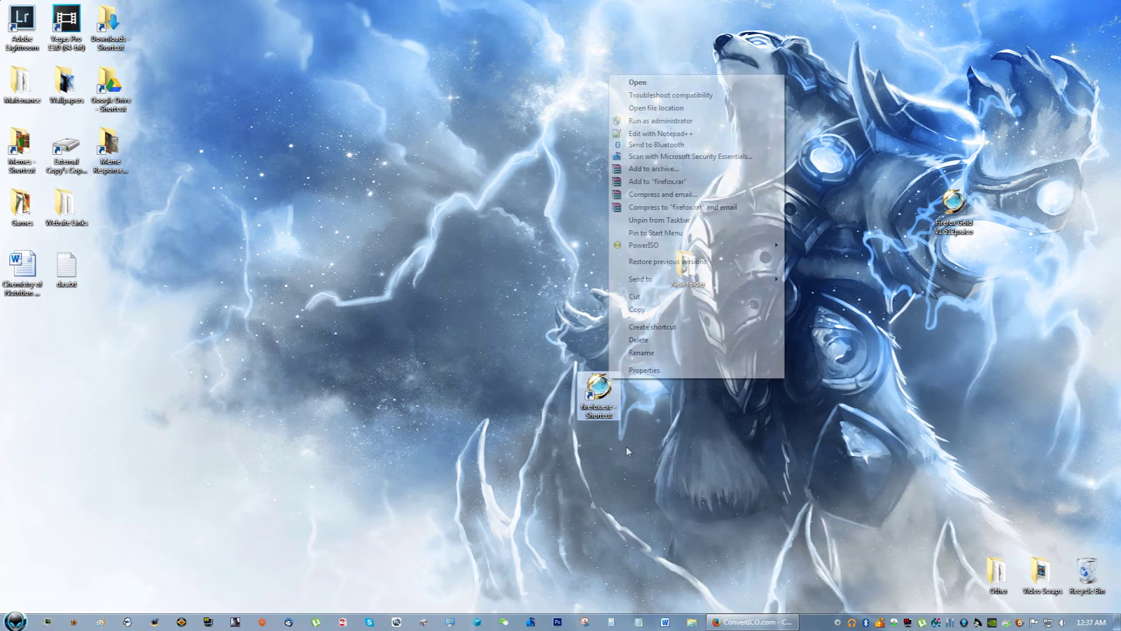
left_click(657, 362)
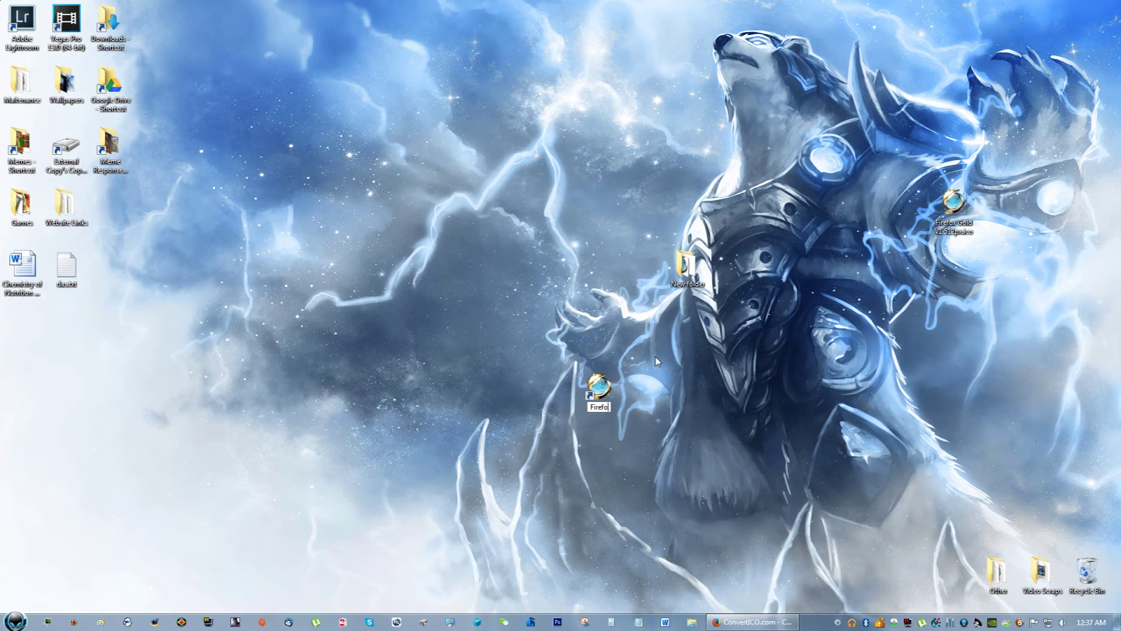
key("Return")
Step: Move New folder and the .ico to the bottom-right, and place Firefox on the bear's hand
left_click(700, 271)
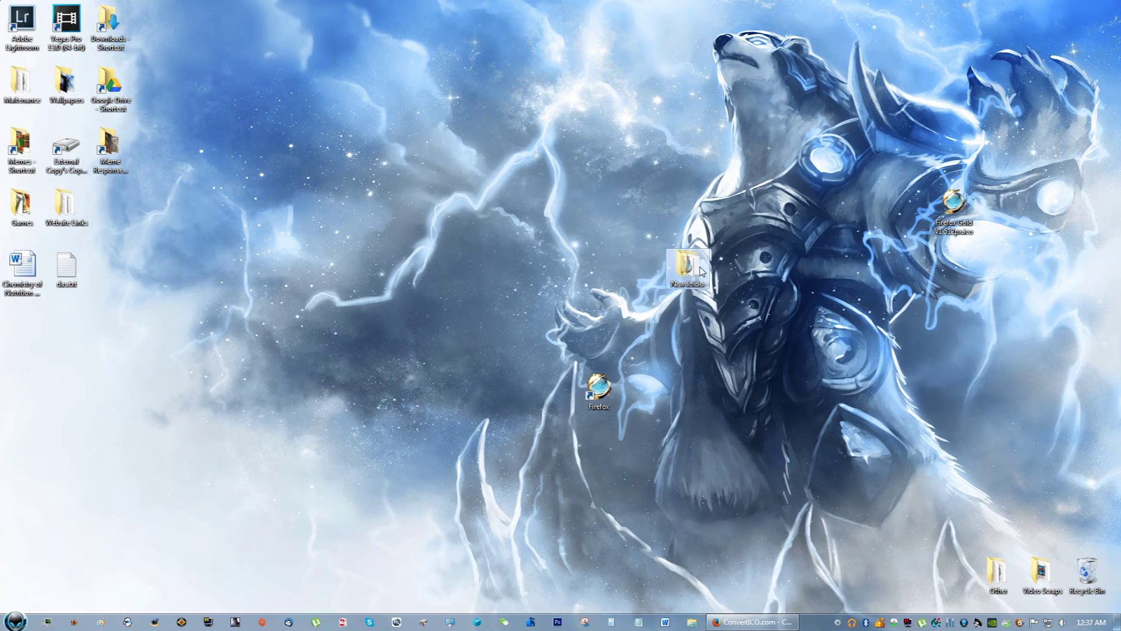
left_click_drag(907, 201, 958, 184)
left_click_drag(990, 250, 882, 181)
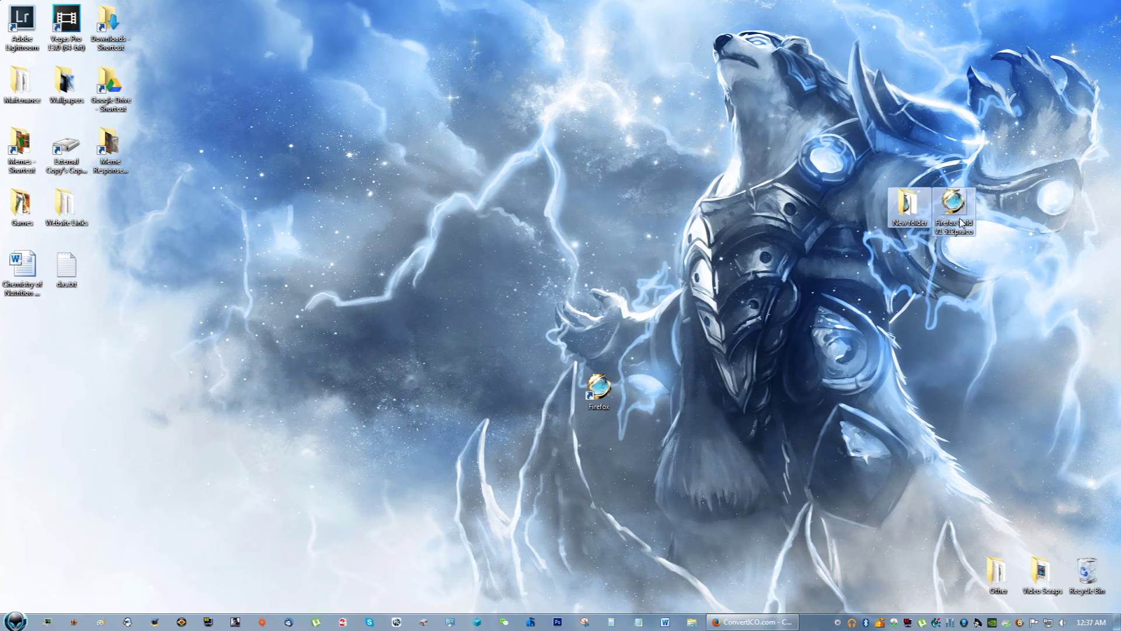
left_click_drag(952, 202, 1092, 572)
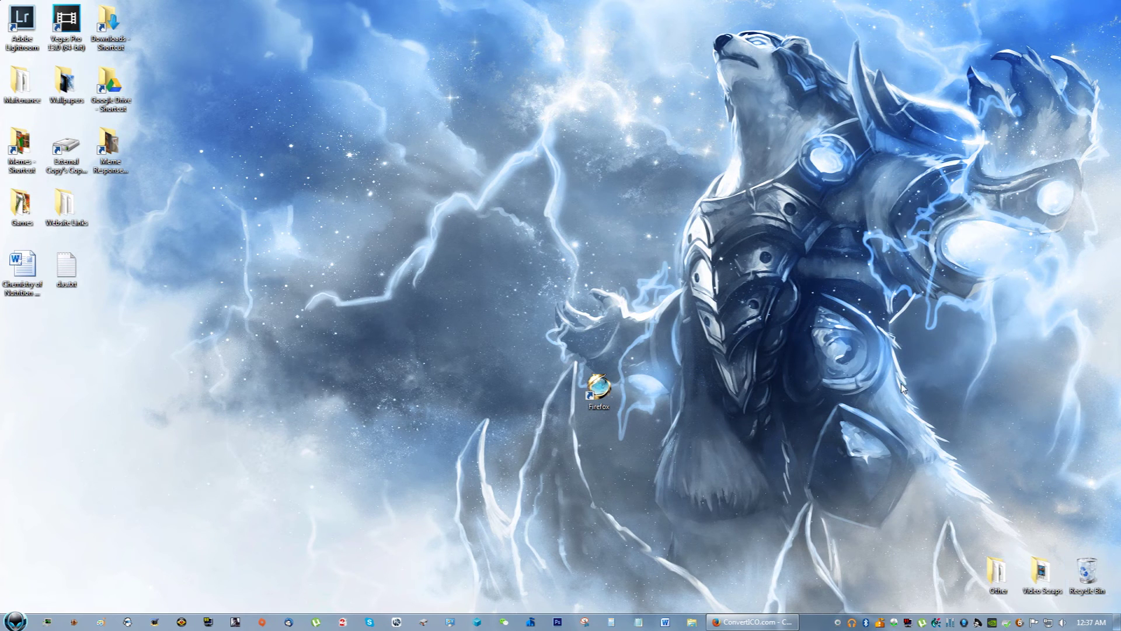
left_click_drag(600, 389, 601, 326)
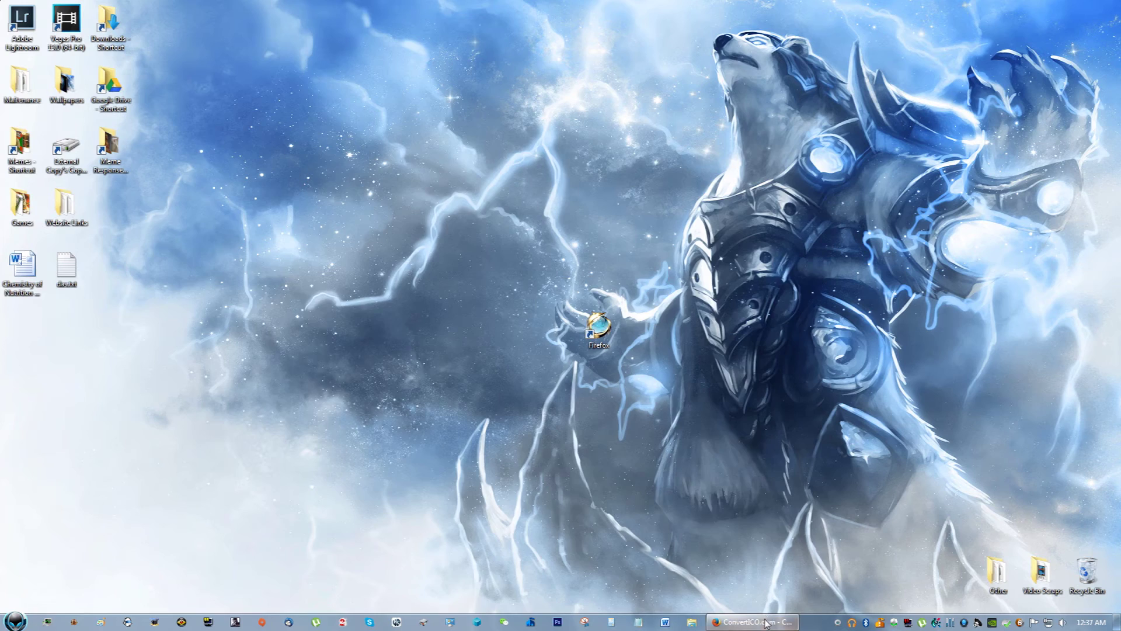
left_click(750, 621)
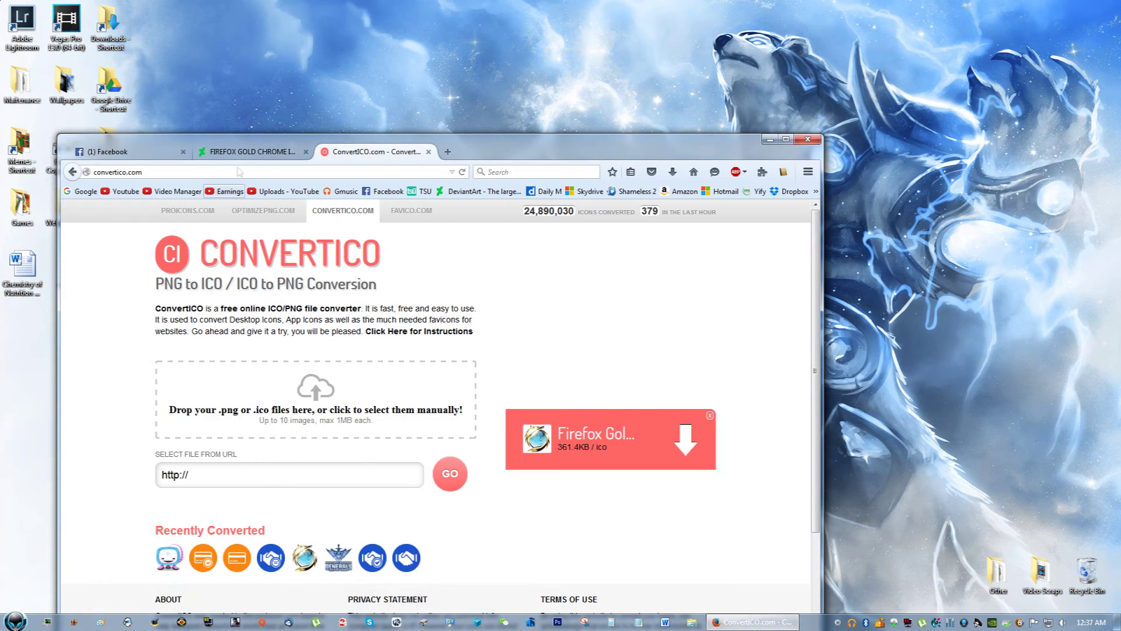
left_click(251, 151)
key("super+Up")
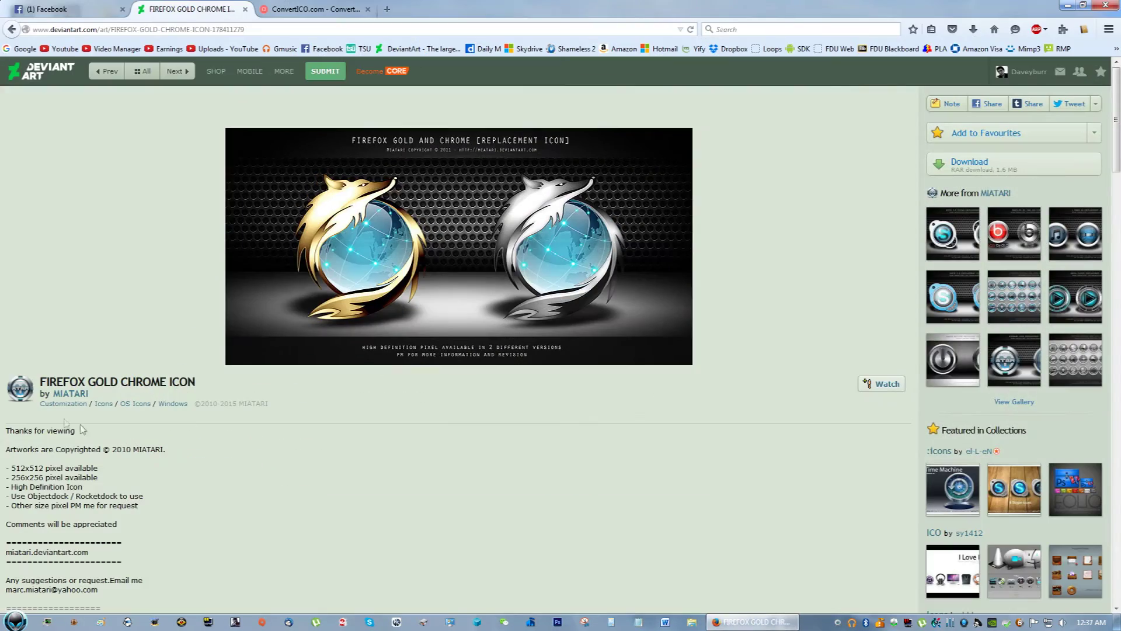
scroll(231, 484, "down", 1)
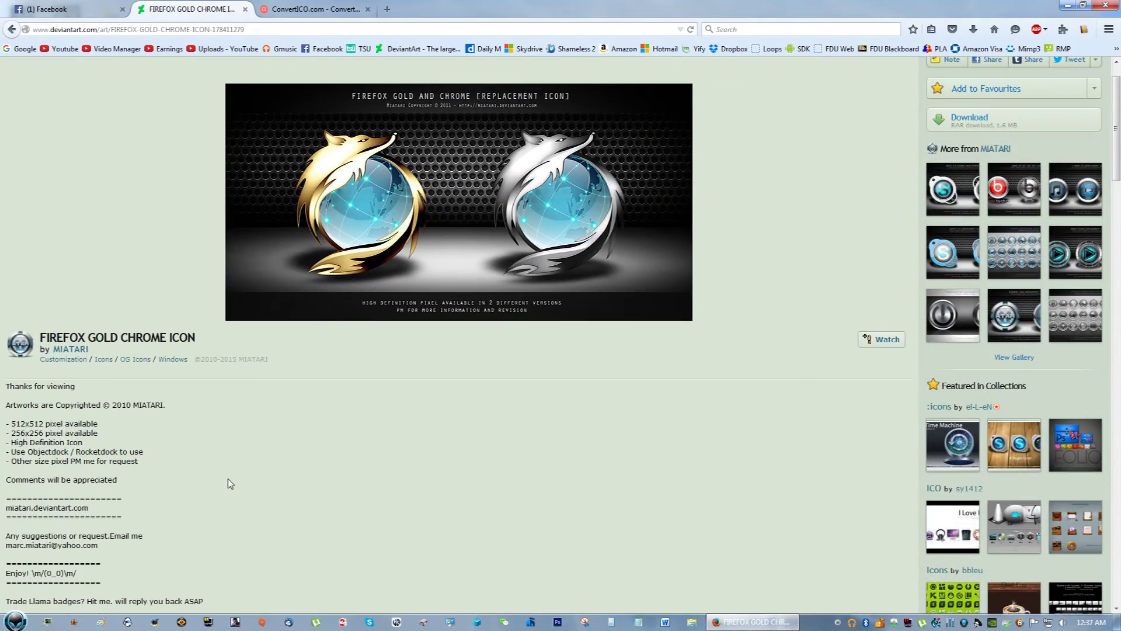
scroll(231, 484, "down", 8)
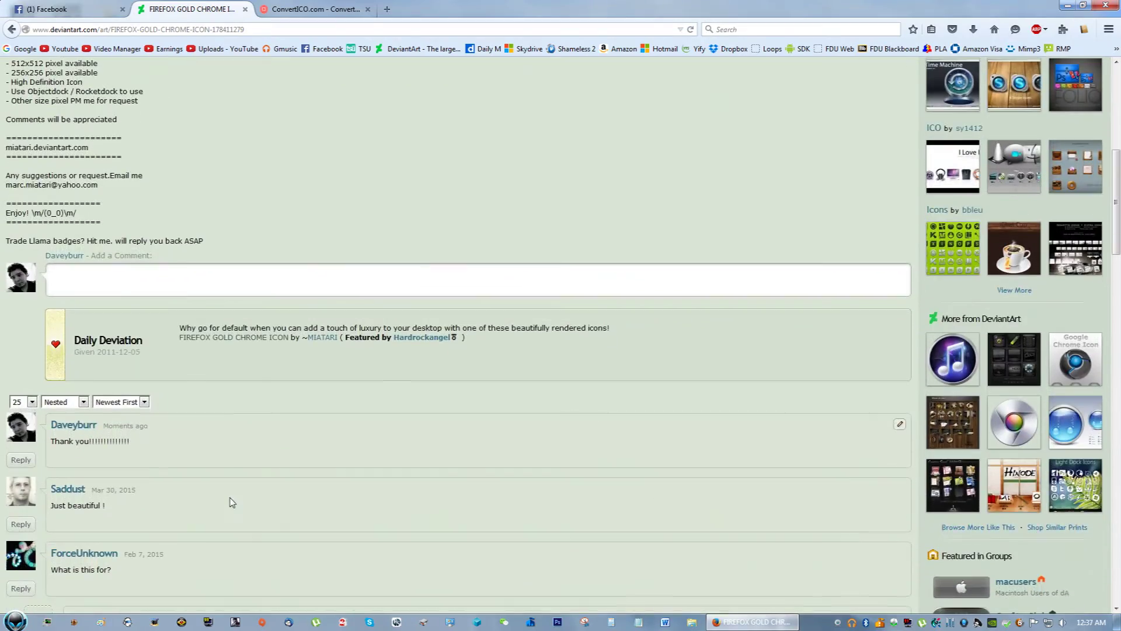
scroll(232, 503, "down", 15)
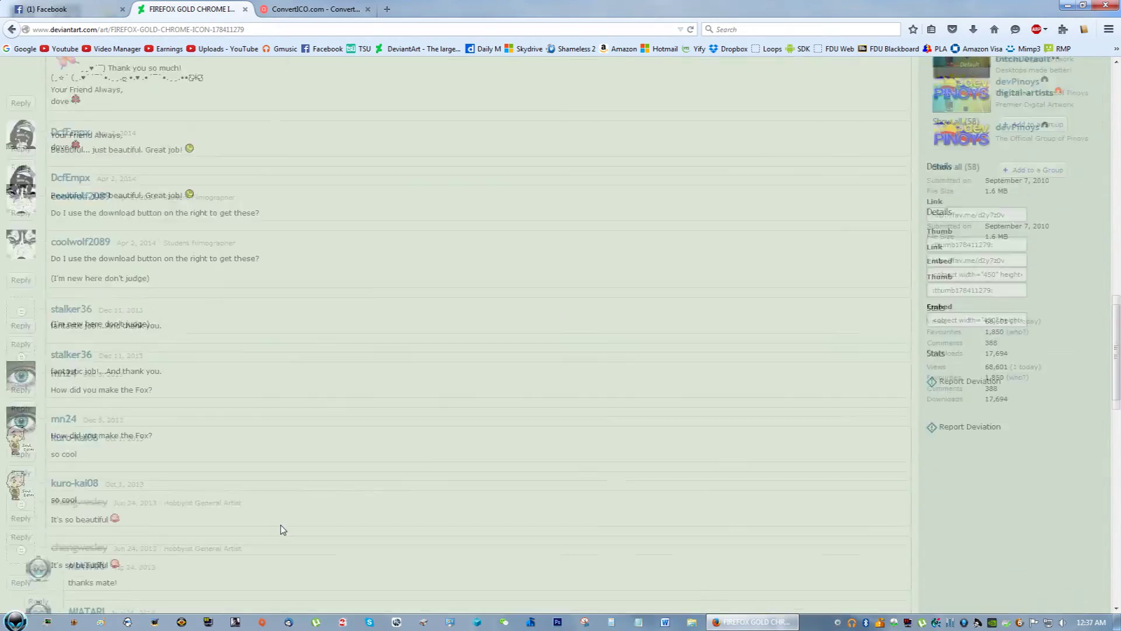
scroll(283, 530, "up", 15)
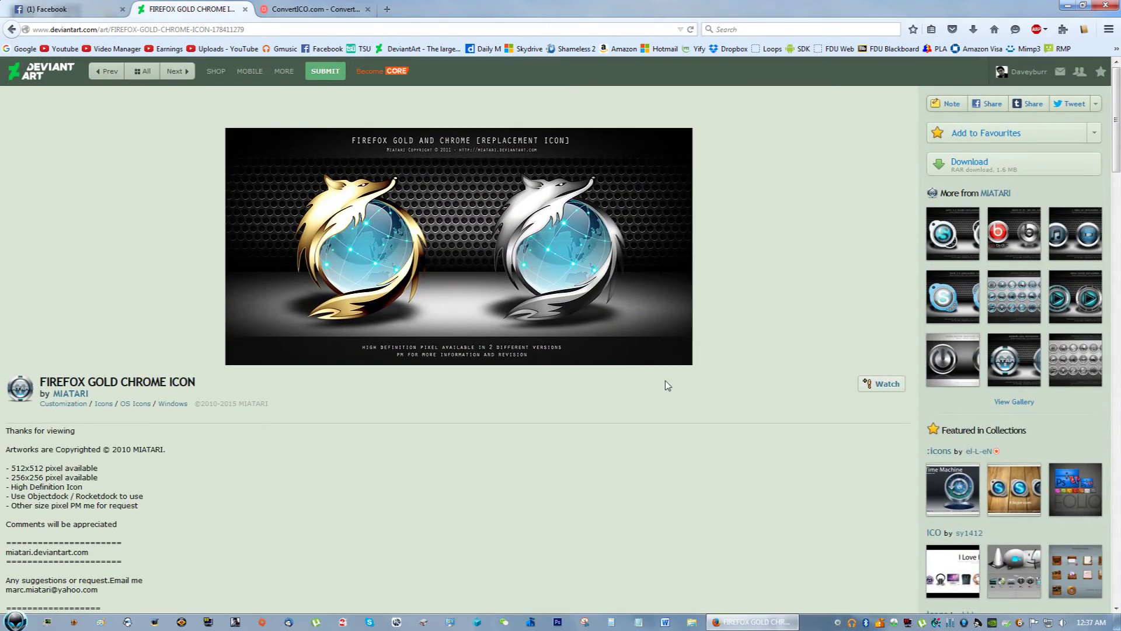
key("super+d")
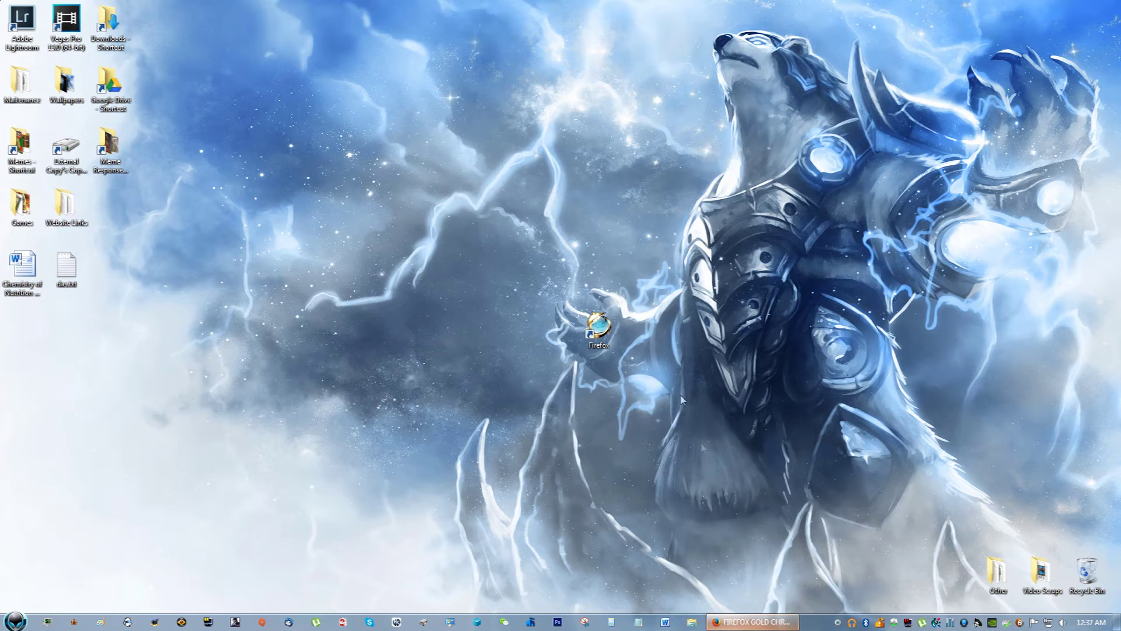